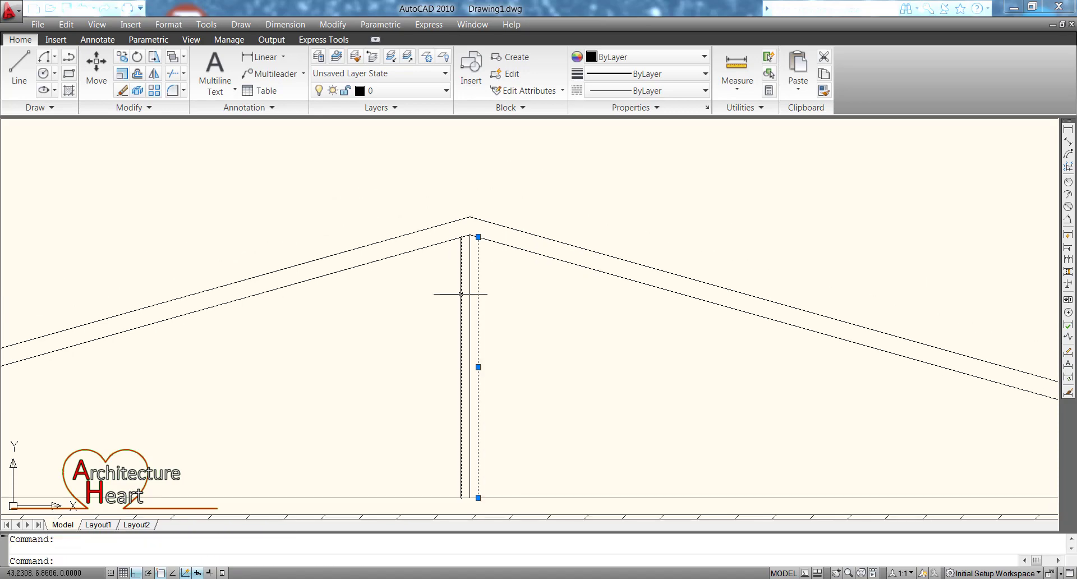
Copy the two outer lines of the central roof post to the right at distances of 1, 2, 3 and 4.
left_click(460, 293)
left_click(430, 302)
type("co")
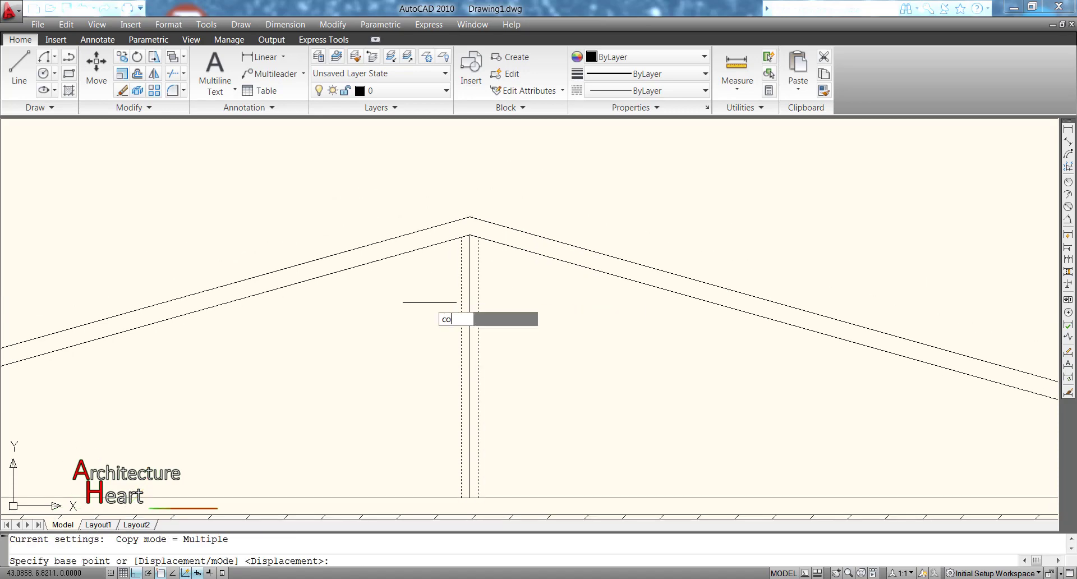
key("Return")
scroll(448, 314, "down", 2)
left_click(457, 428)
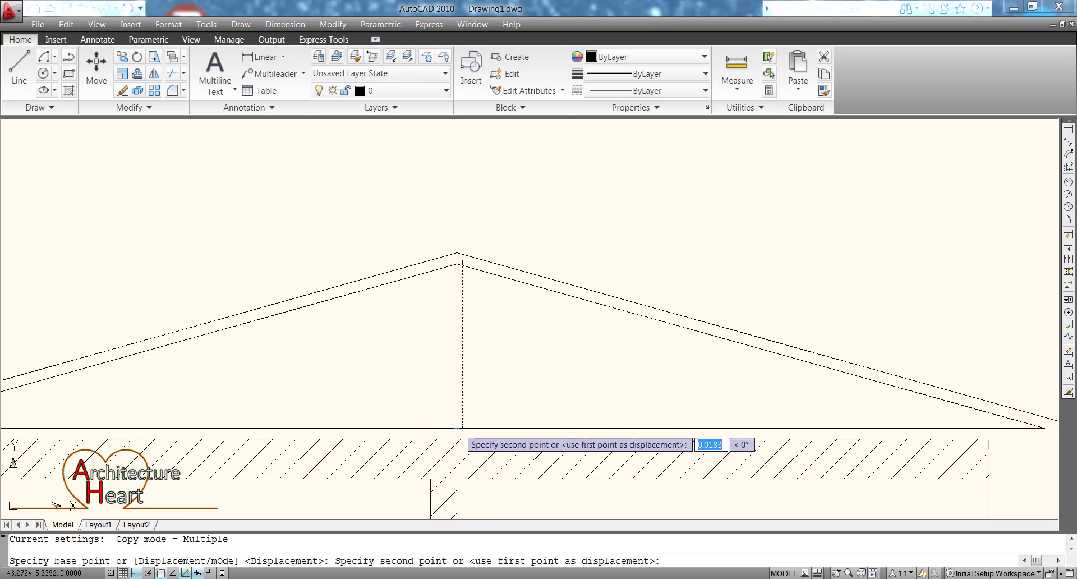
scroll(457, 427, "down", 3)
type("1")
key("Return")
type("2")
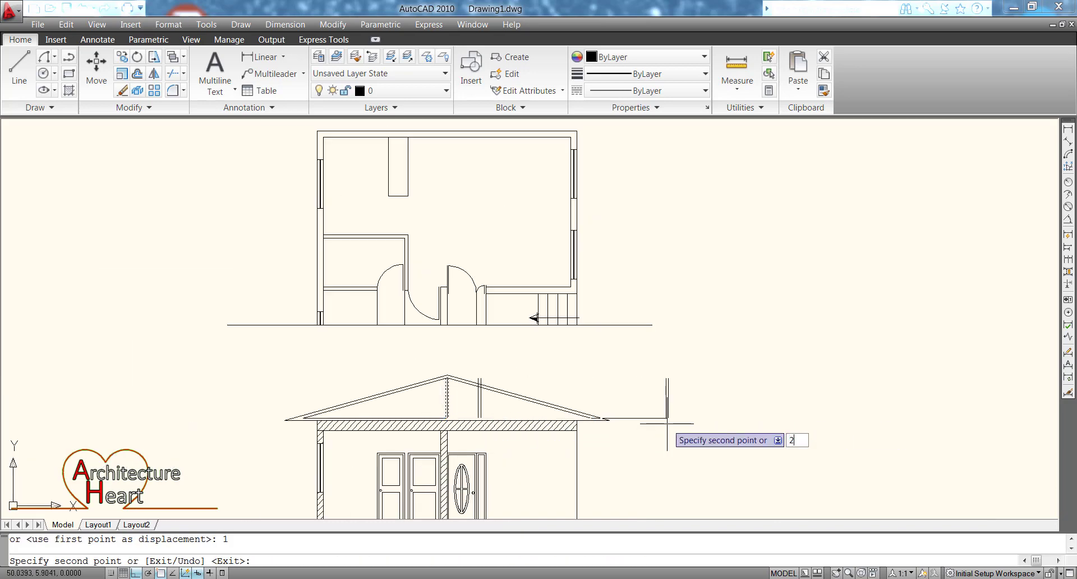
key("Return")
type("3")
type("4")
key("Return")
key("Escape")
Trim the four copied posts where they extend above the lower rafter line of the right roof slope.
scroll(570, 403, "up", 2)
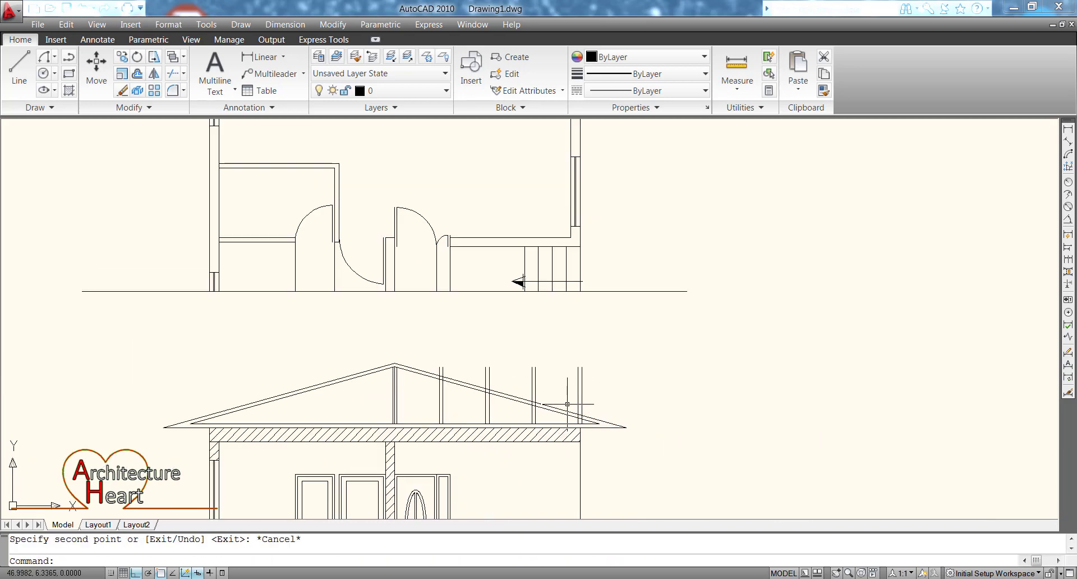
type("tr")
key("Return")
scroll(567, 403, "up", 3)
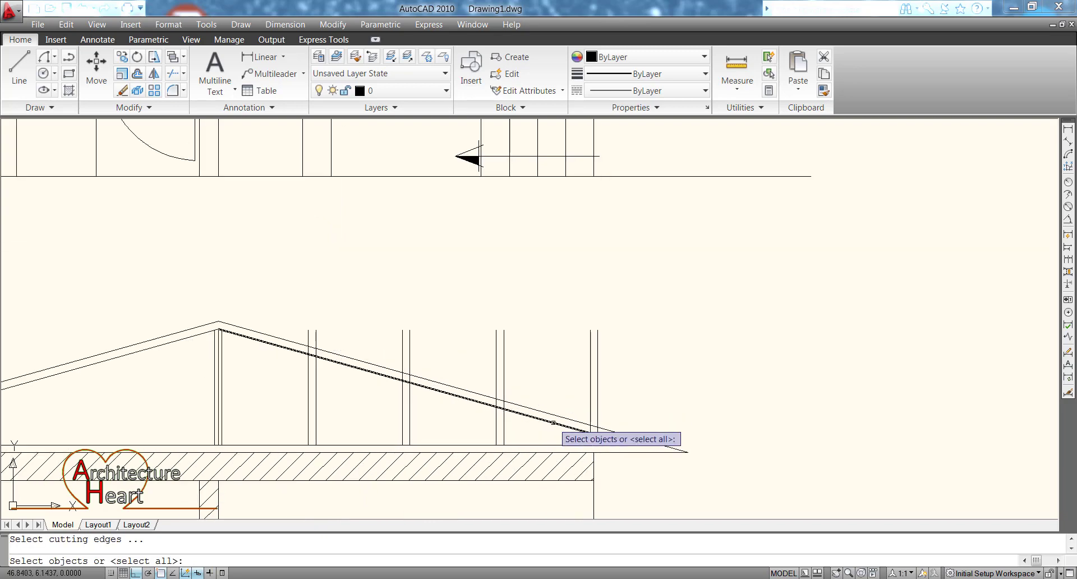
left_click(553, 422)
key("Return")
left_click(643, 337)
left_click(475, 349)
left_click(474, 350)
left_click(387, 342)
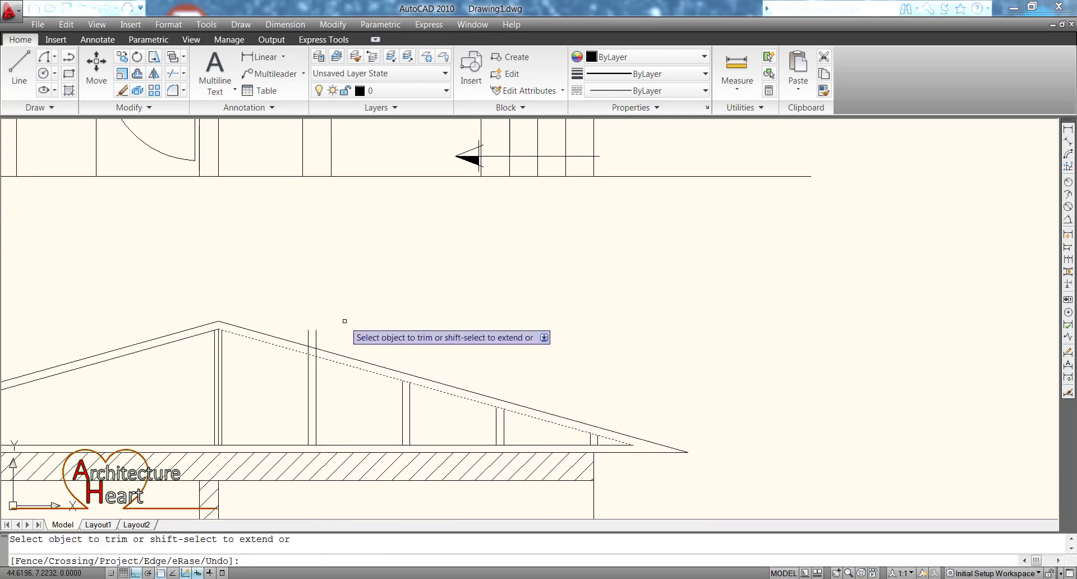
left_click(343, 321)
left_click(297, 333)
key("Escape")
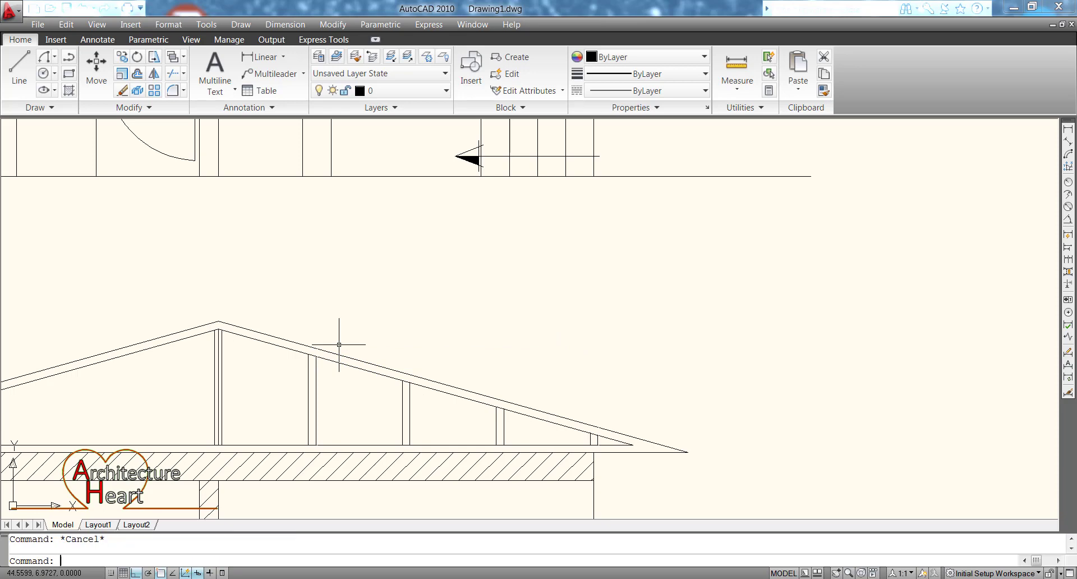
Draw a diagonal line from the top right corner of the central post to the bottom left corner of the first copied post.
type("l")
key("Return")
scroll(283, 336, "up", 2)
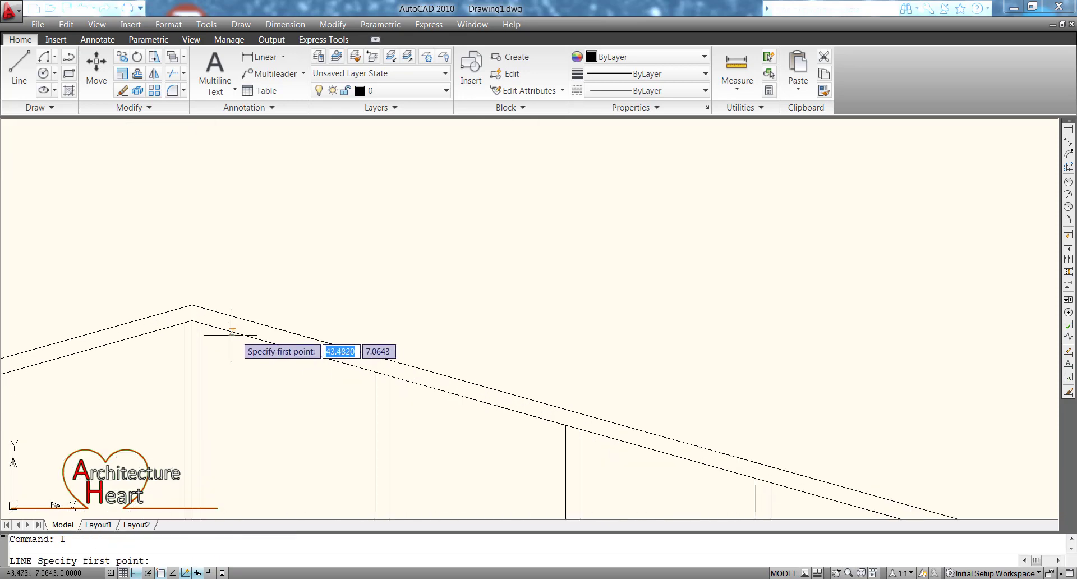
left_click(198, 322)
scroll(198, 322, "down", 3)
scroll(303, 404, "up", 2)
left_click(205, 399)
key("Escape")
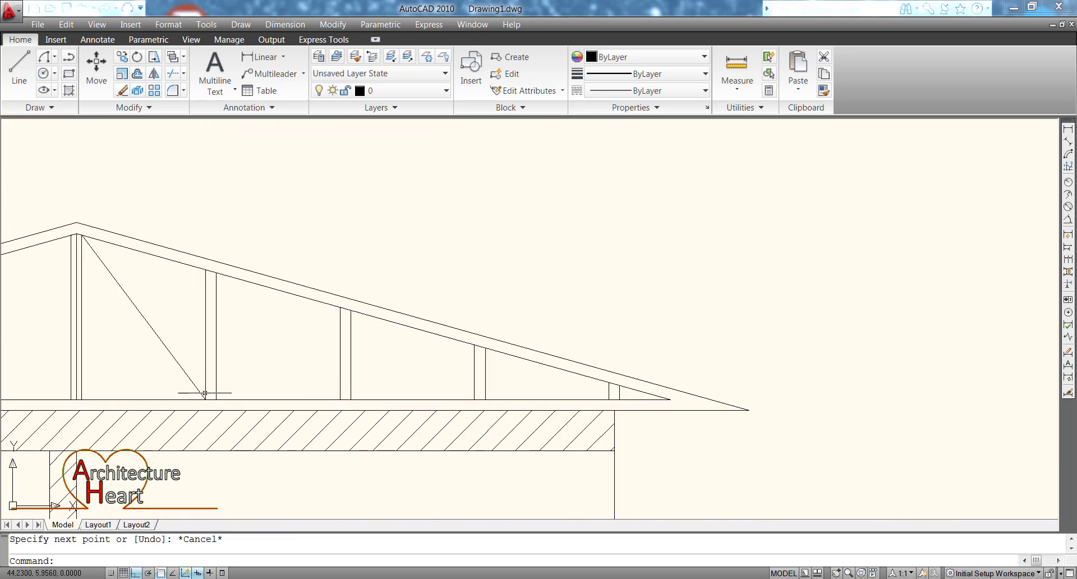
Draw diagonals from the top right of the first and second copied posts to the bottom left of the post following each.
key("Return")
left_click(216, 273)
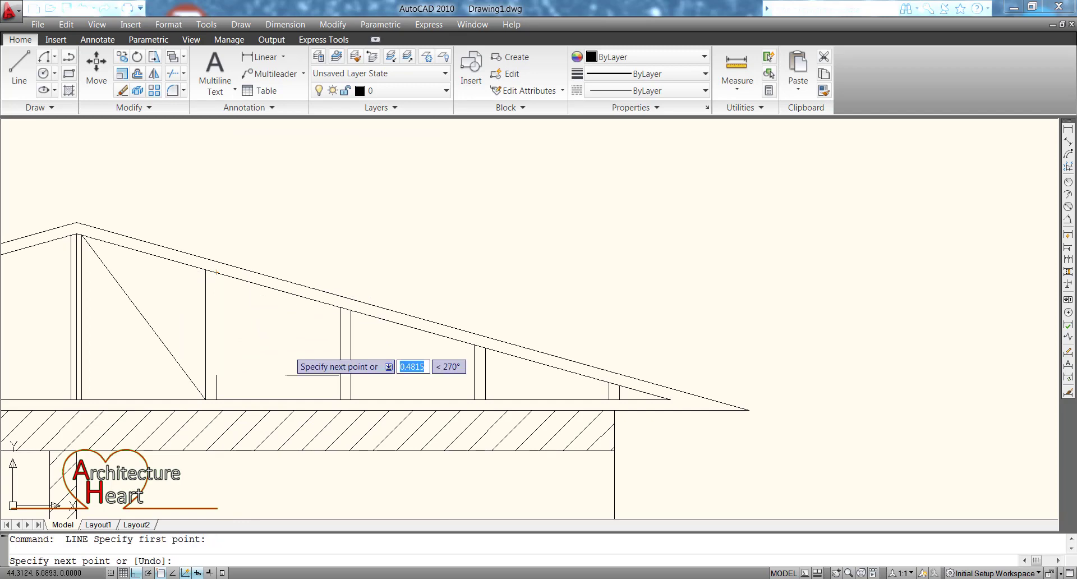
left_click(340, 399)
key("Escape")
key("Return")
left_click(351, 311)
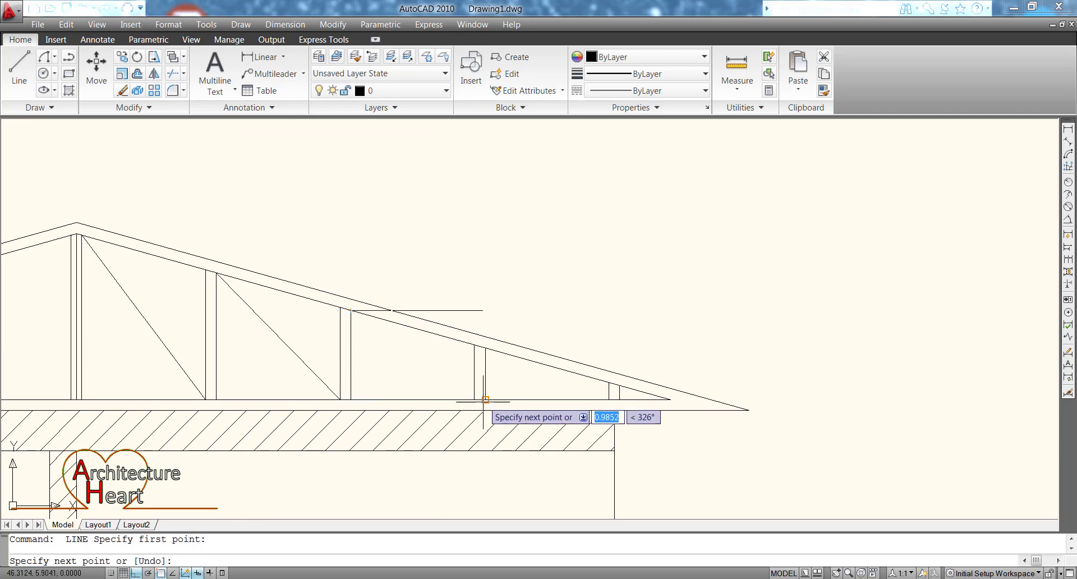
left_click(474, 399)
key("Escape")
Draw the last diagonal from the third copied post's top right corner to the fourth post's bottom left corner.
key("Return")
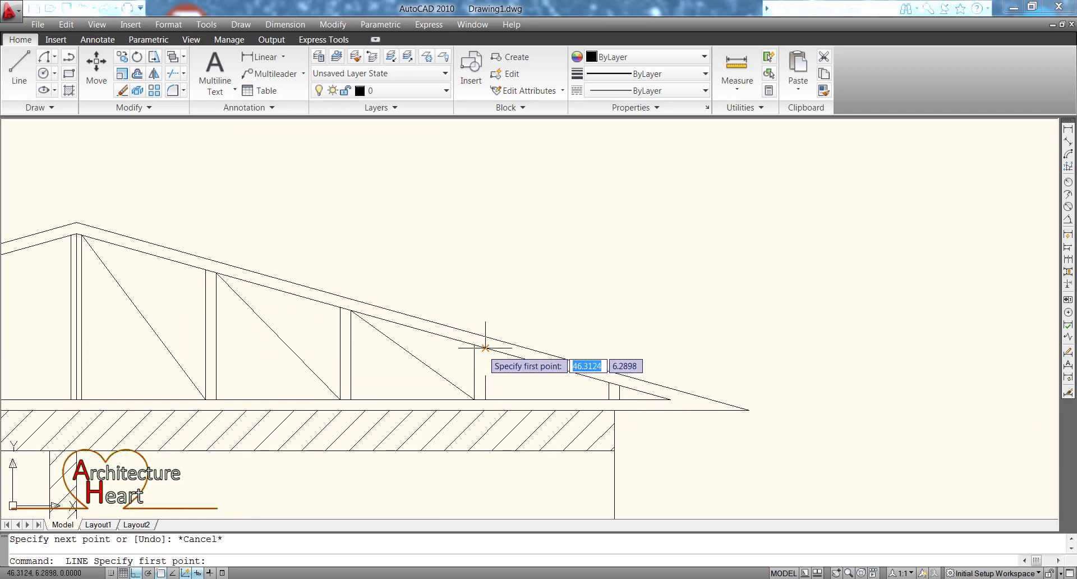
left_click(485, 348)
left_click(611, 400)
key("Escape")
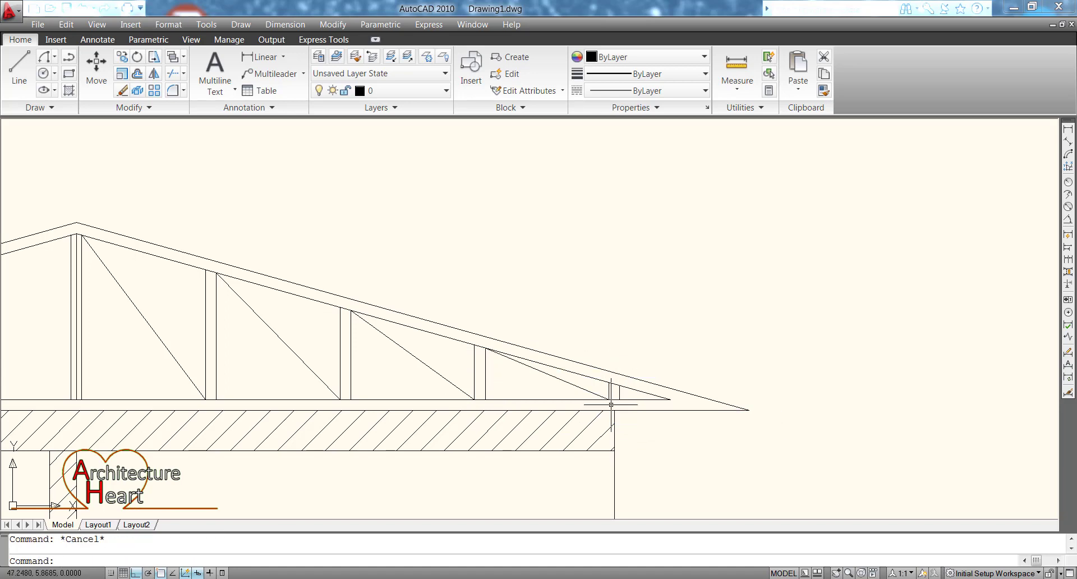
Offset the two diagonals nearest the eave by .04 to both sides.
type("o")
key("Return")
type(".04")
key("Return")
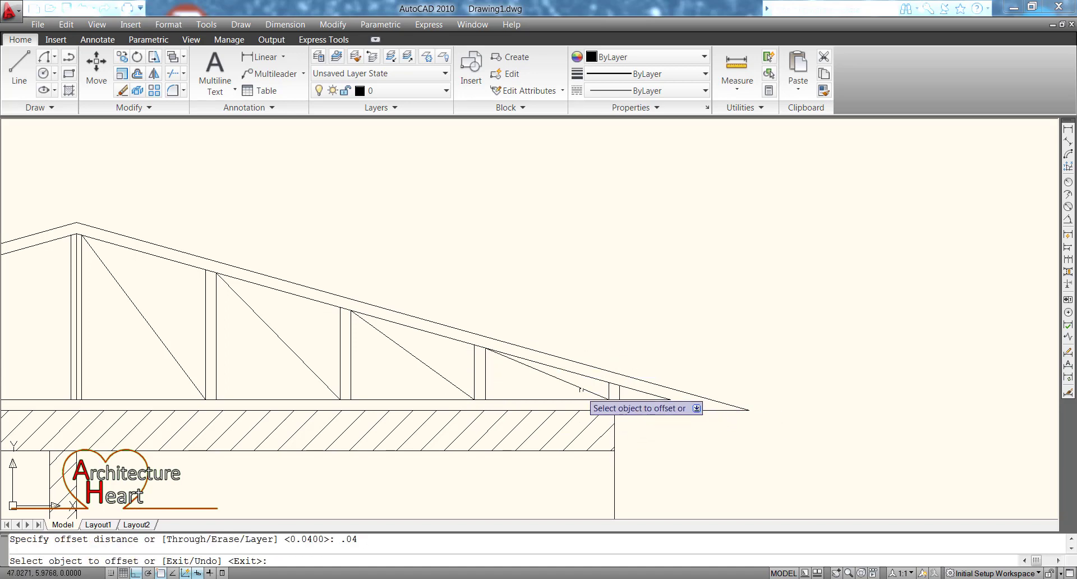
left_click(583, 389)
left_click(529, 387)
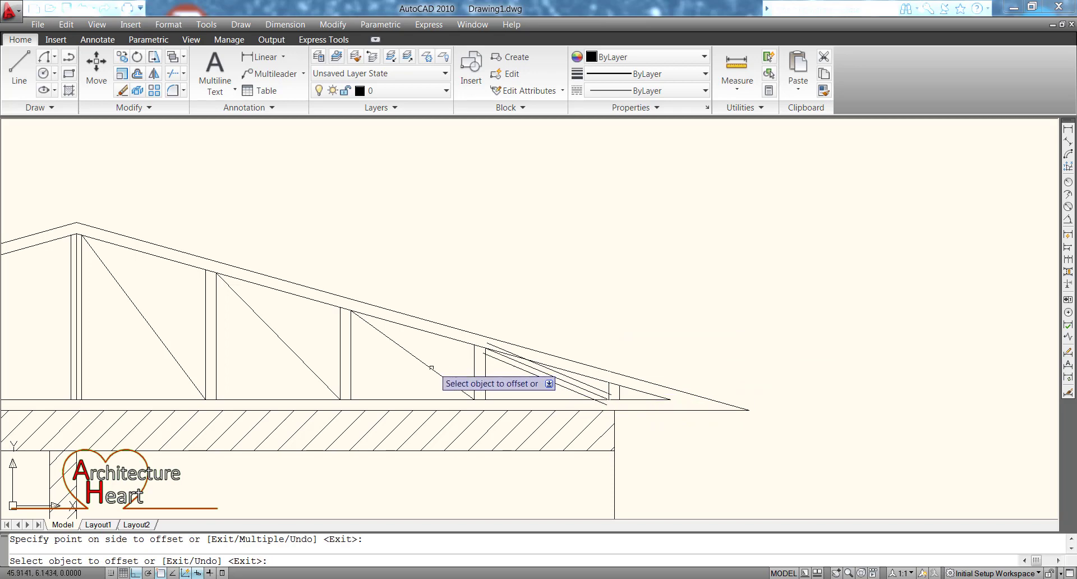
left_click(409, 353)
left_click(426, 368)
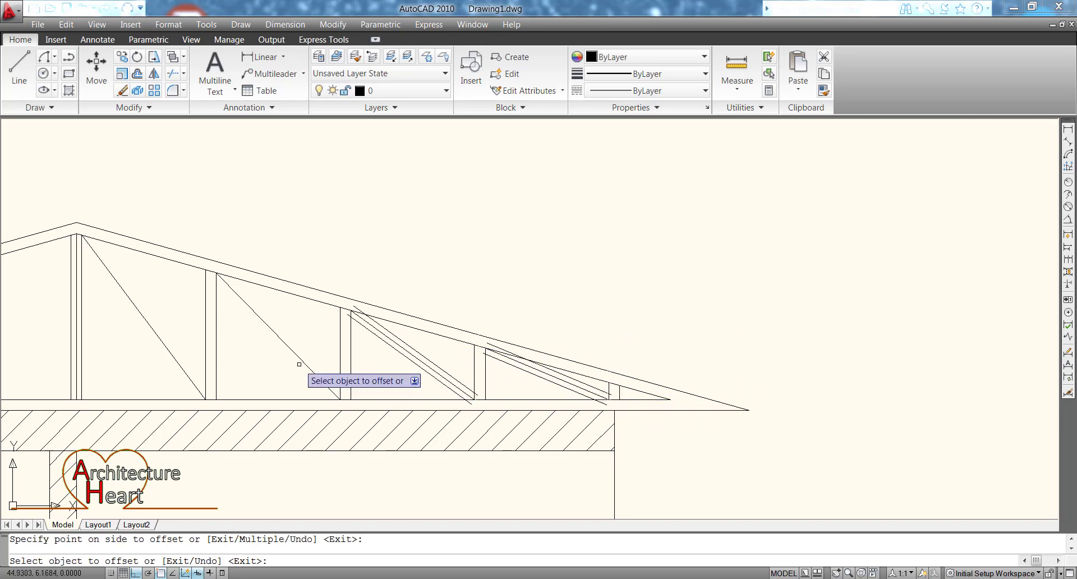
Offset the two diagonals nearest the ridge to both sides at the same distance.
left_click(306, 364)
left_click(306, 356)
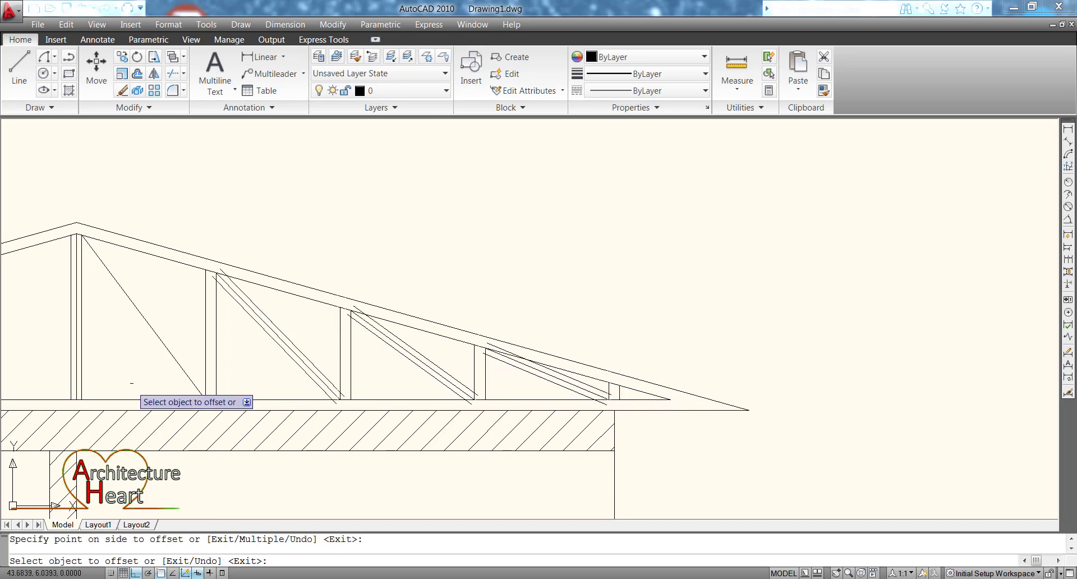
left_click(175, 360)
left_click(178, 352)
left_click(170, 352)
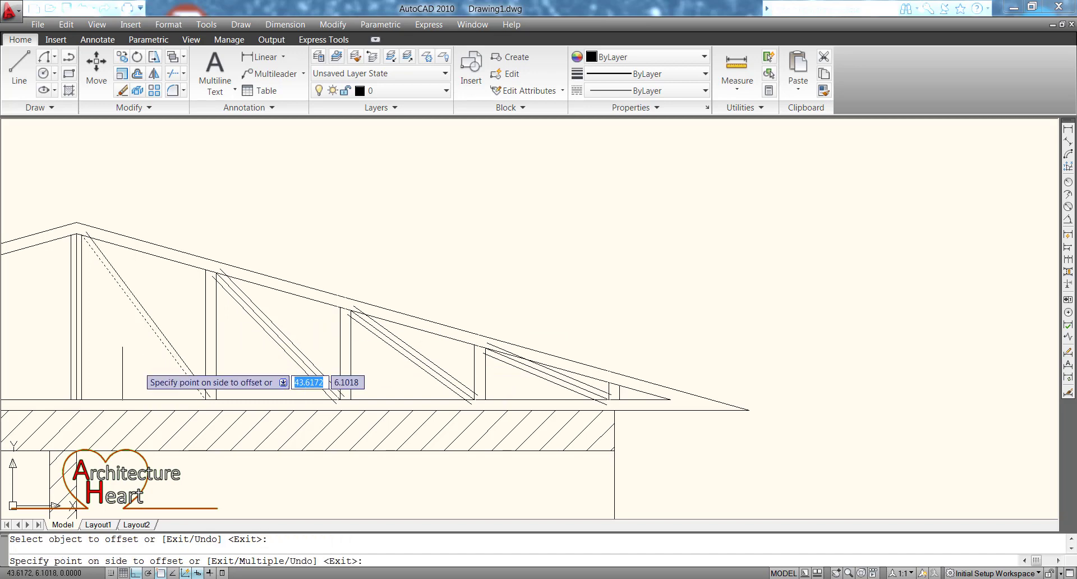
left_click(121, 374)
key("Escape")
Trim the upper ends of the offset brace lines at the lower rafter line, using it and the bottom chord line as cutting edges.
scroll(104, 371, "up", 2)
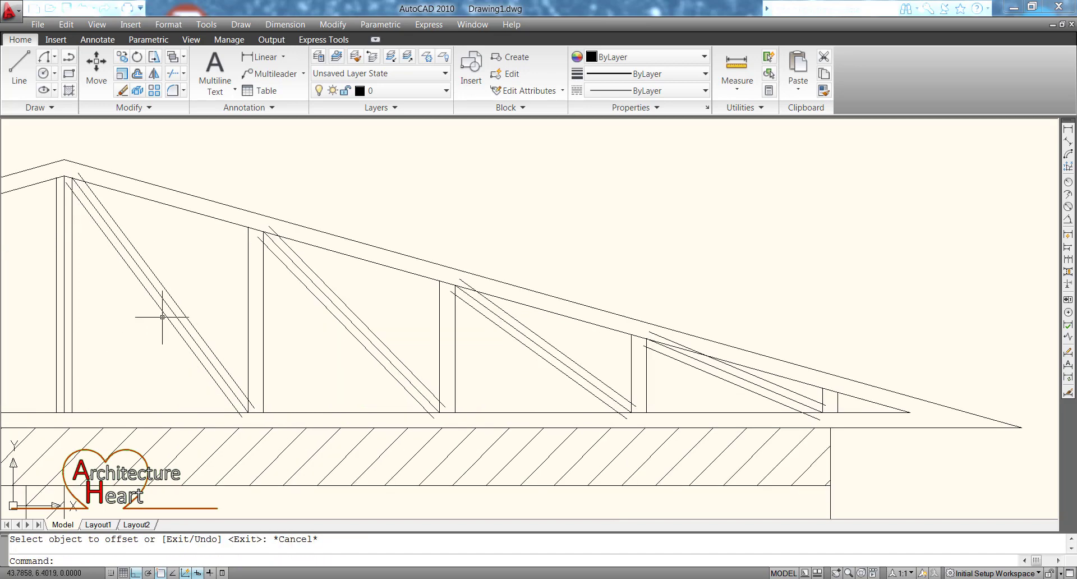
key("Return")
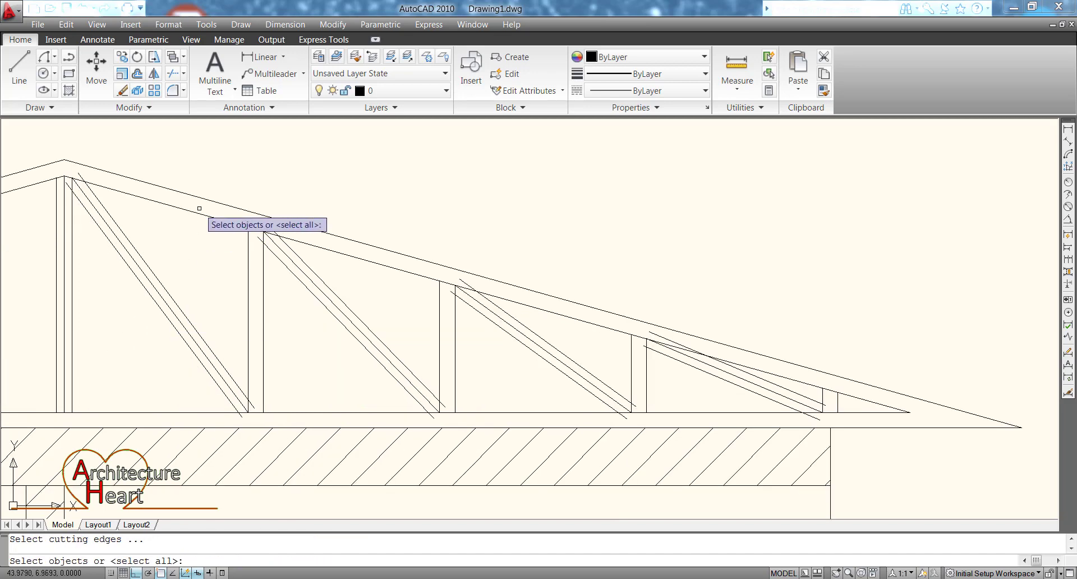
left_click(199, 212)
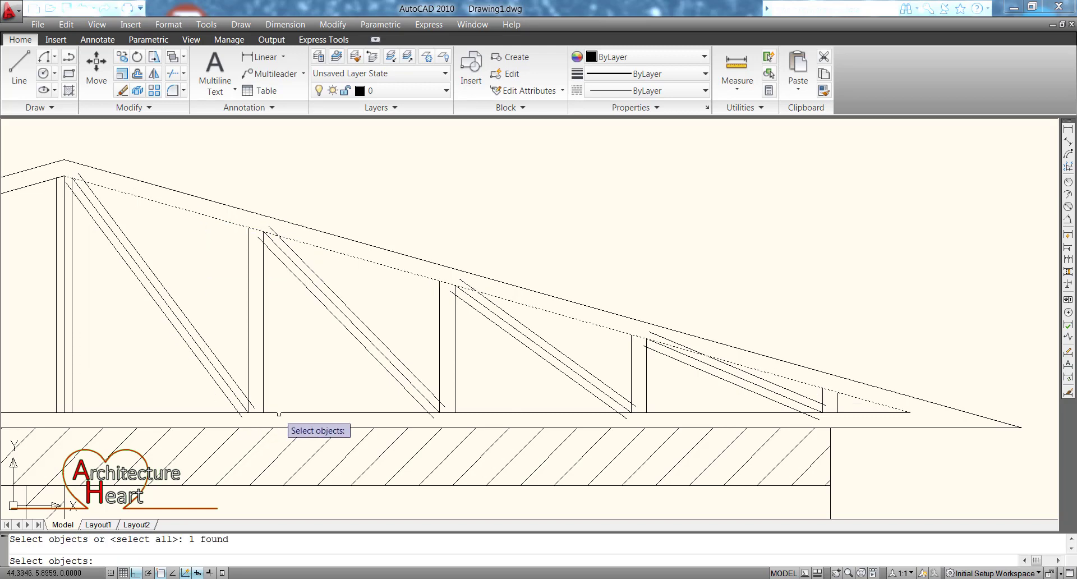
key("Return")
left_click(721, 303)
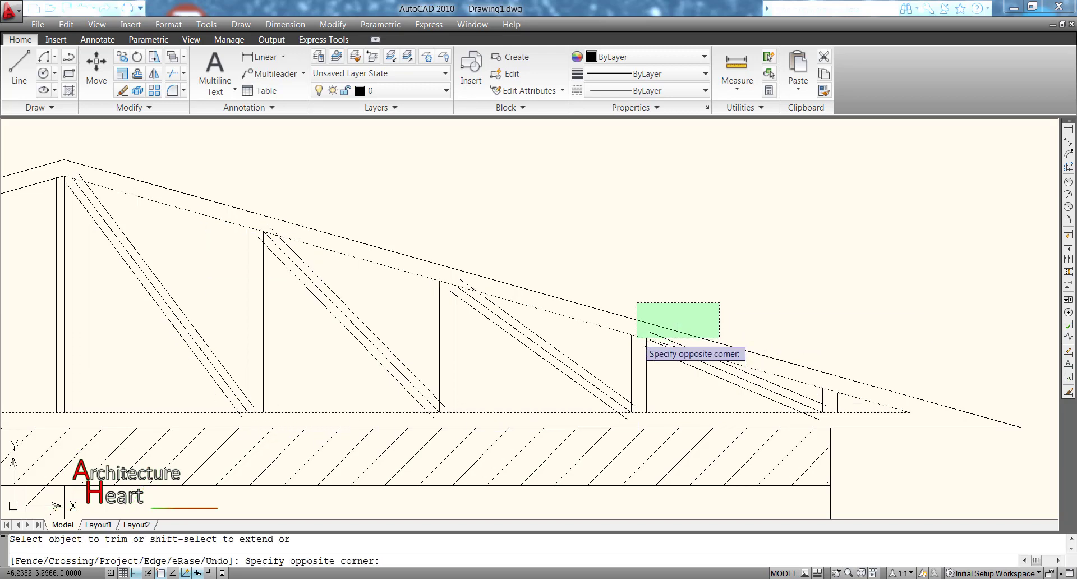
left_click(638, 337)
left_click(494, 273)
left_click(466, 282)
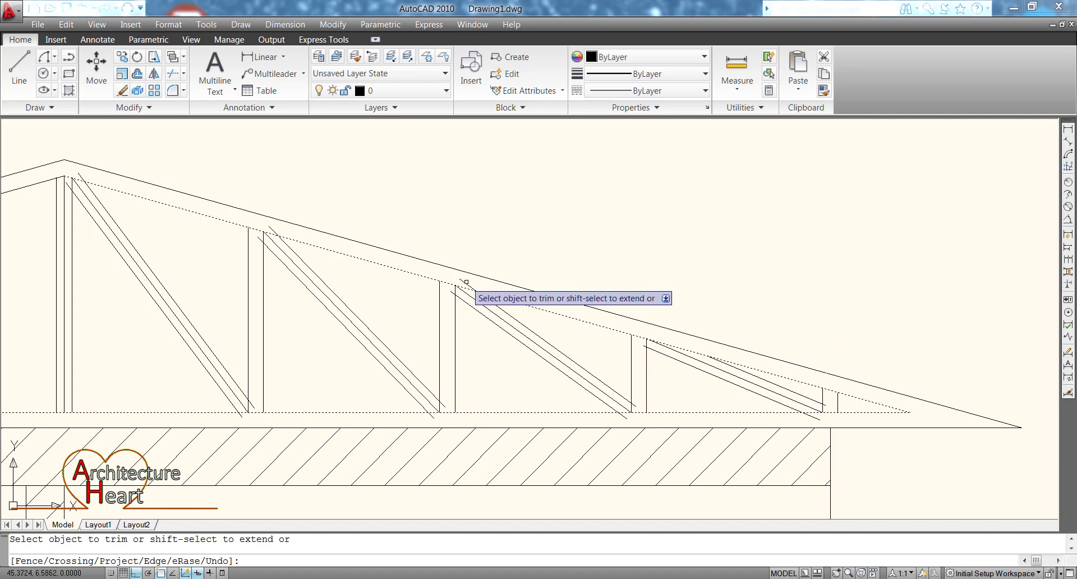
left_click(278, 202)
left_click(265, 230)
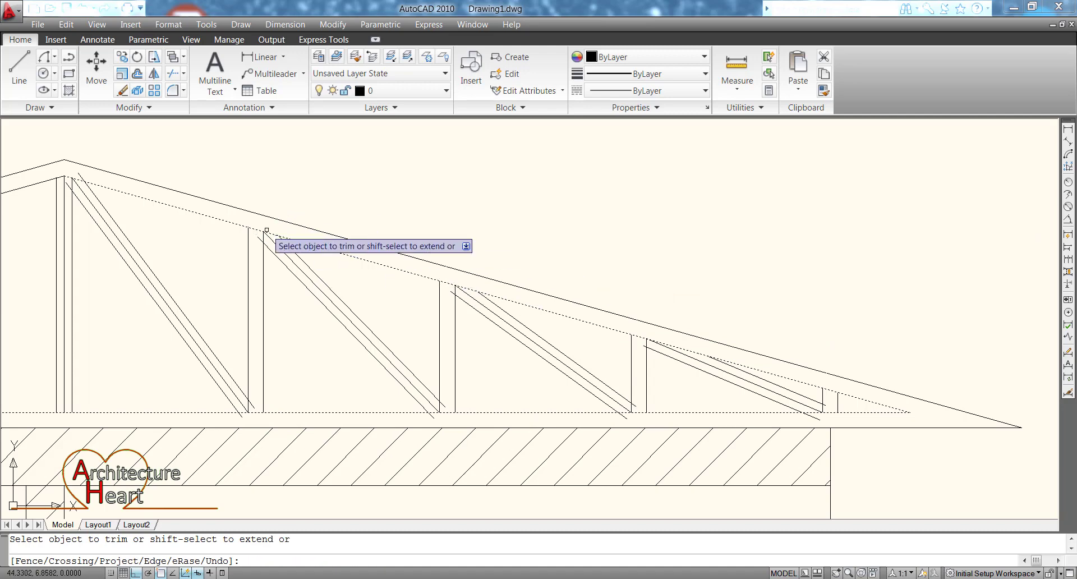
left_click(86, 148)
left_click(91, 172)
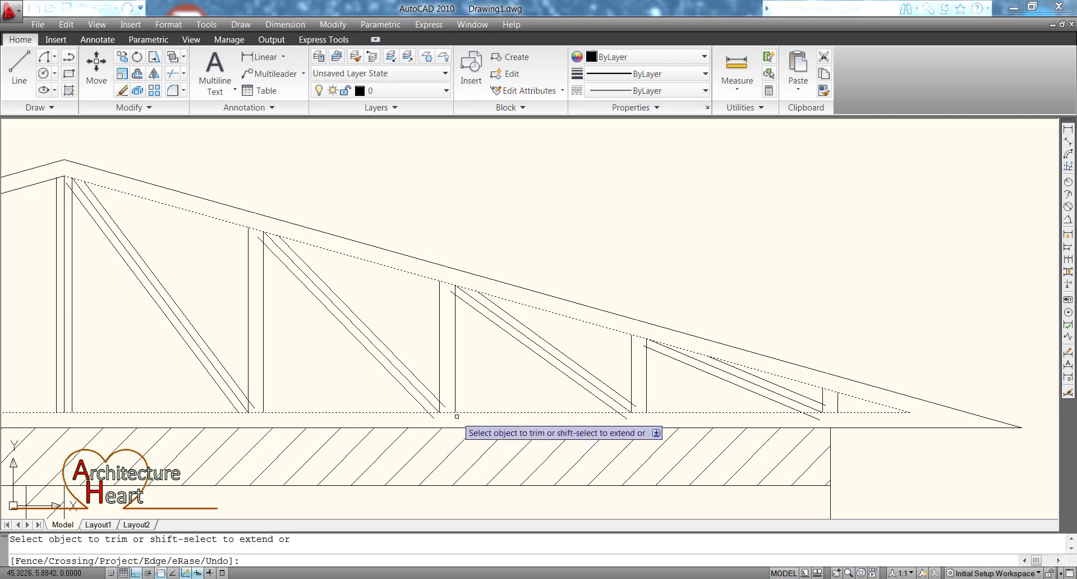
Trim the lower ends of the offset brace lines that extend below the bottom chord line.
left_click(623, 415)
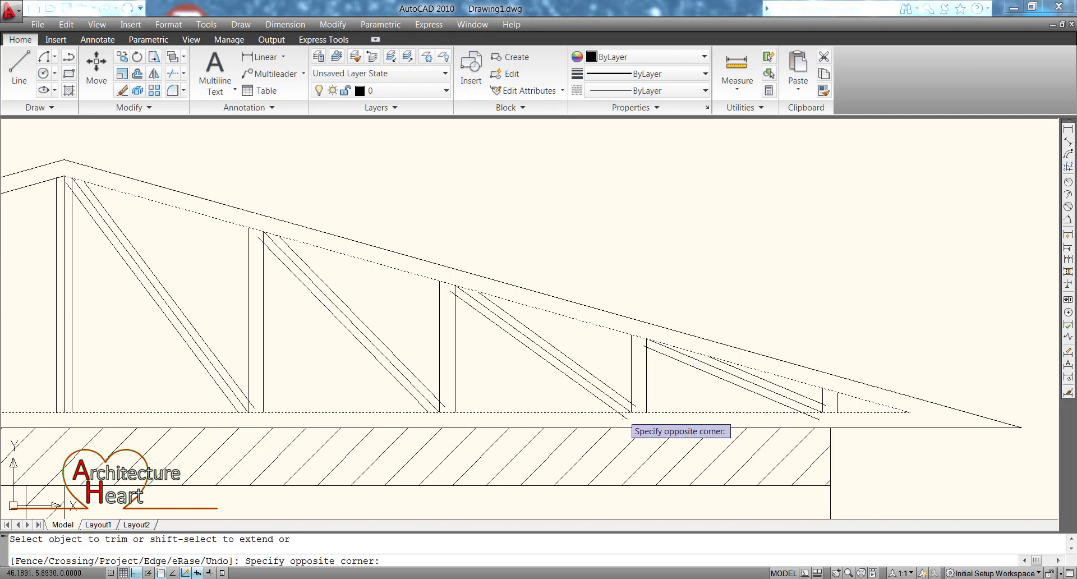
left_click(623, 415)
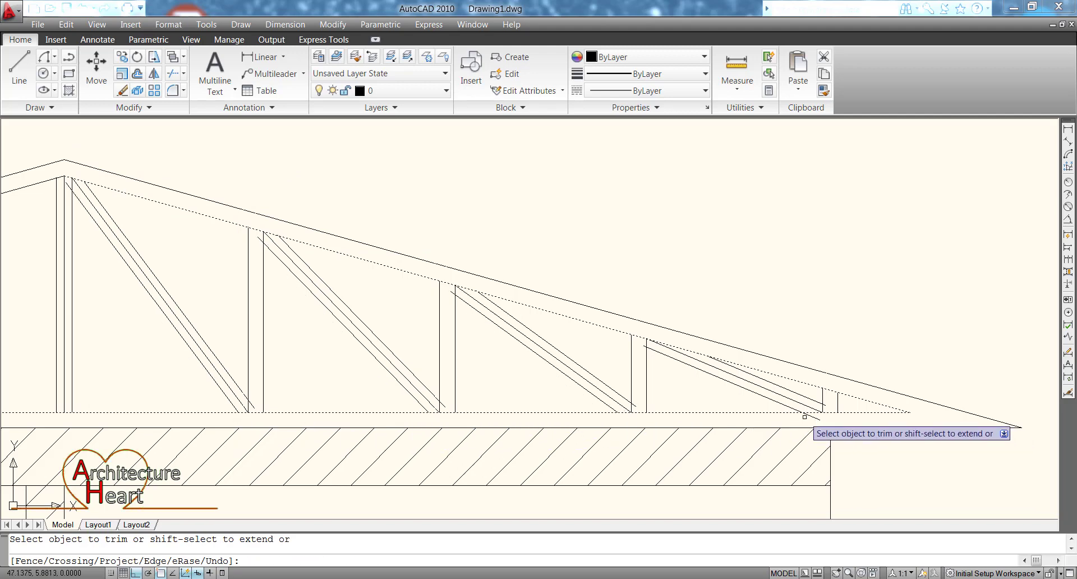
key("Escape")
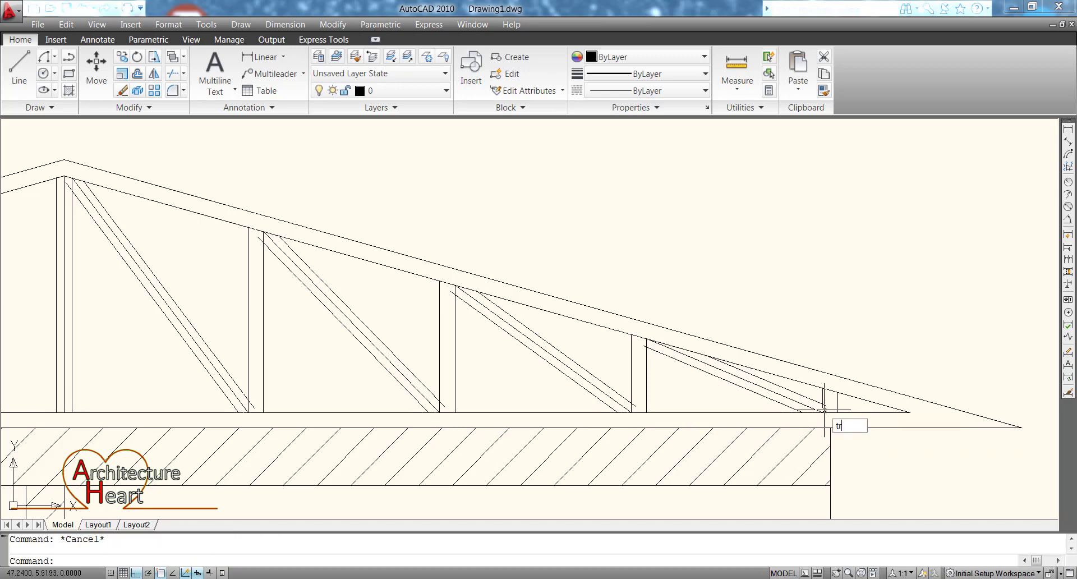
Trim the remaining brace line ends at the post edges and erase the four original diagonal centerlines.
key("Return")
key("Return")
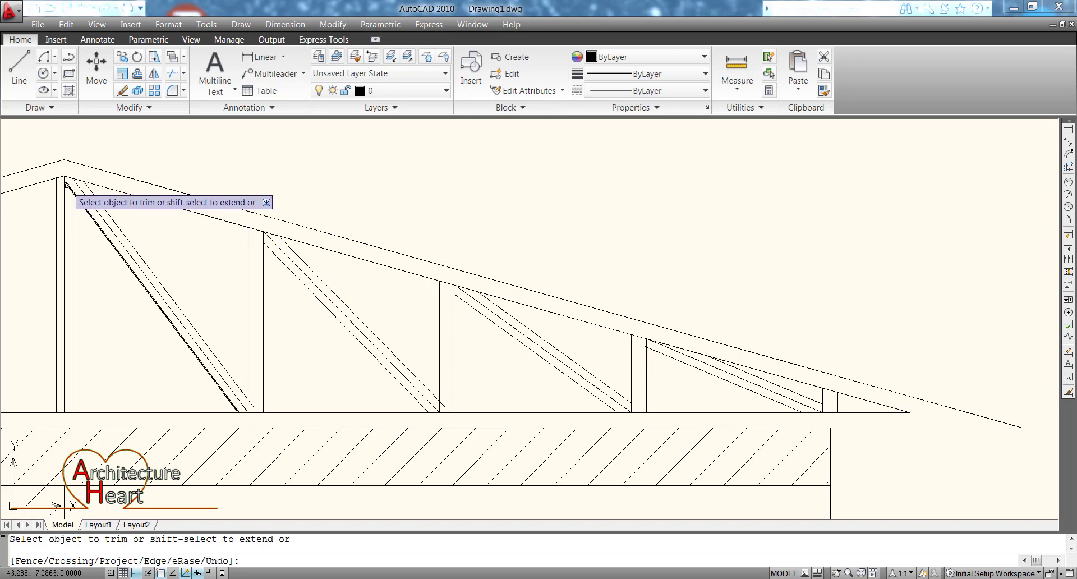
left_click(442, 410)
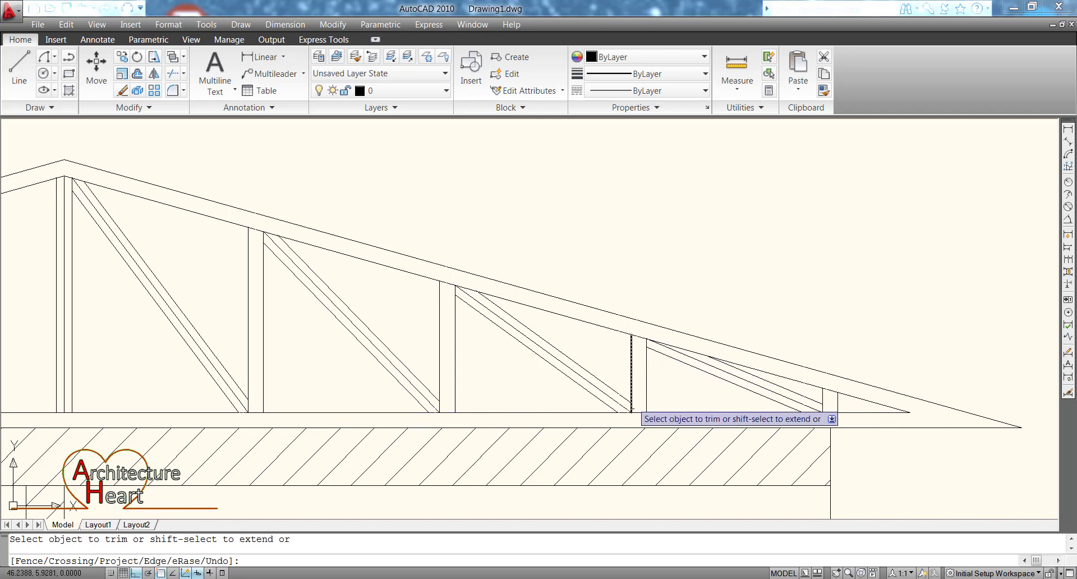
key("Escape")
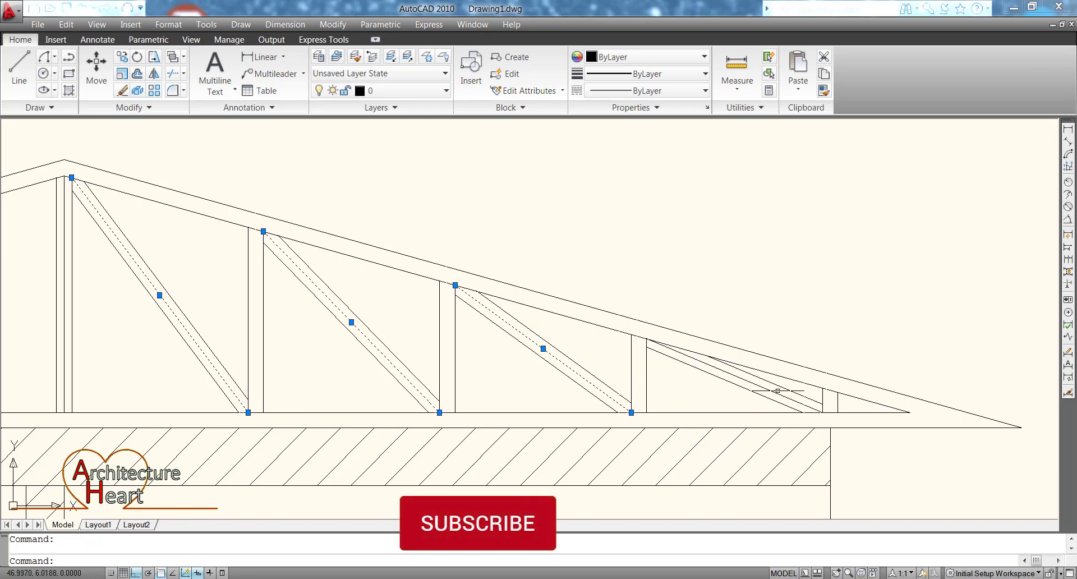
key("Delete")
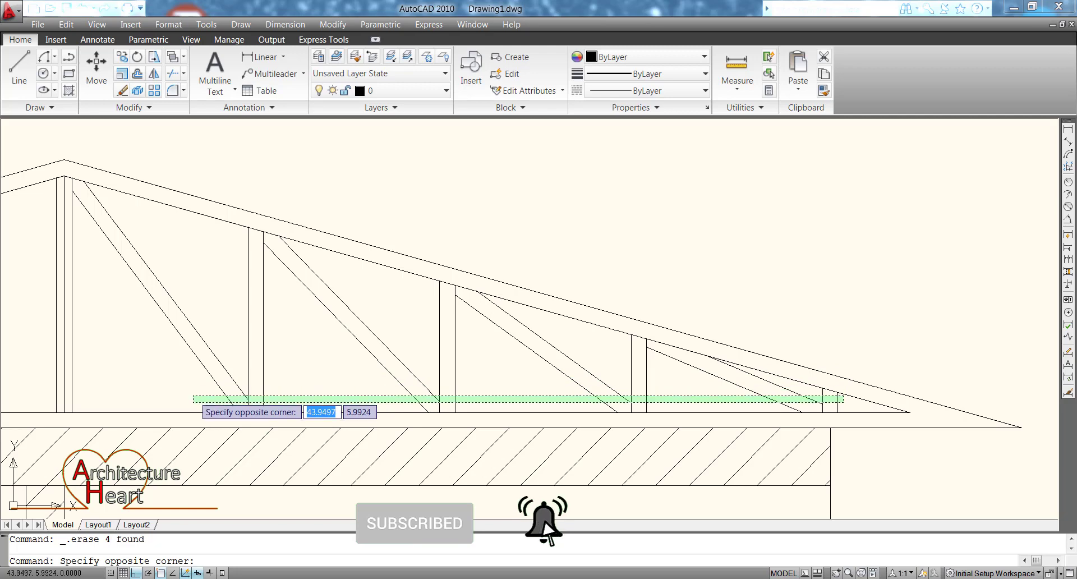
Mirror the right-slope posts and braces about the ridge post's centerline, keeping the originals, and erase that centerline.
left_click(193, 398)
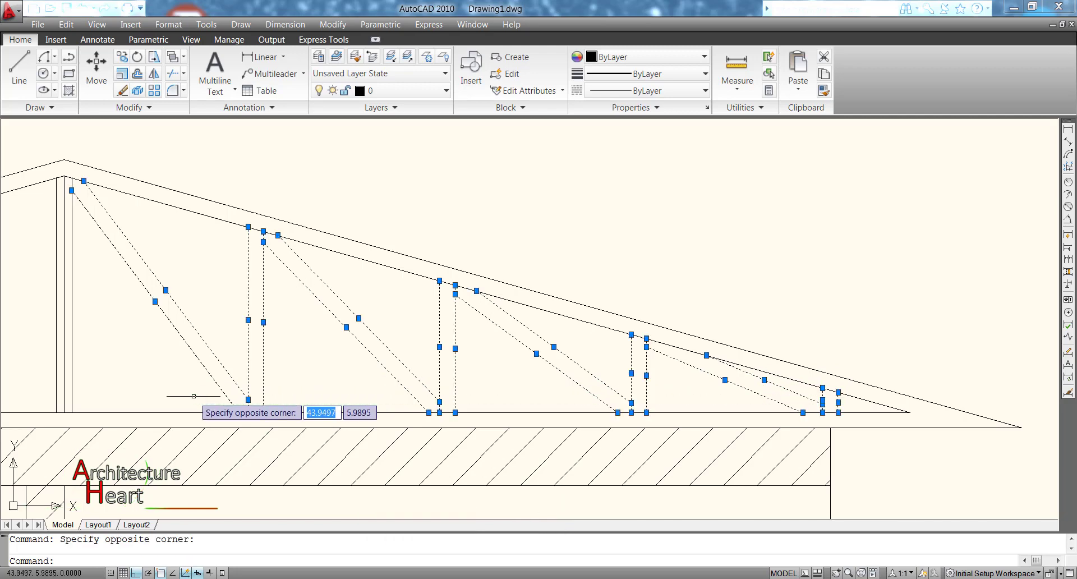
type("mi")
key("Return")
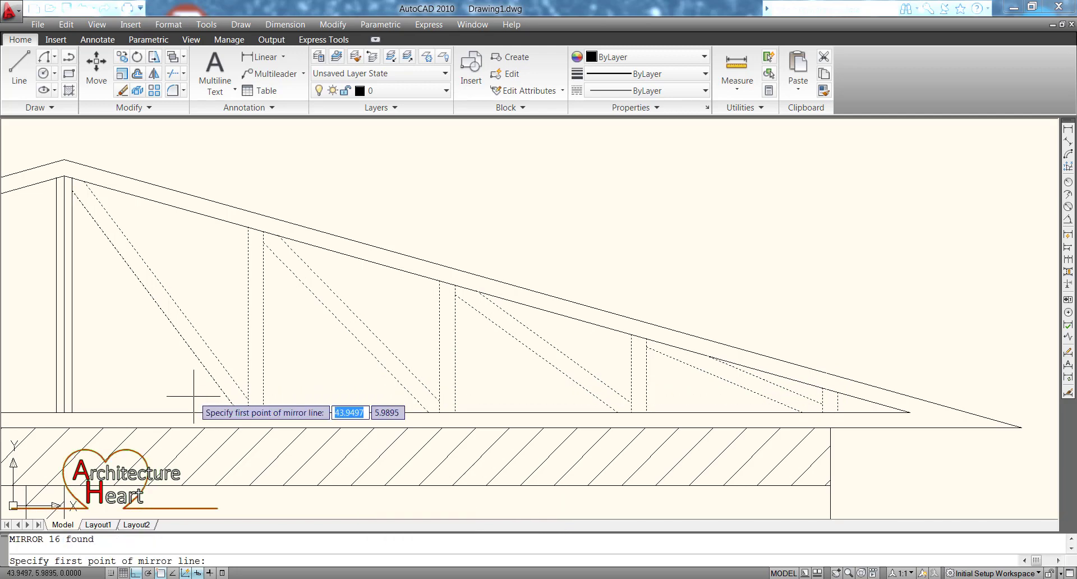
left_click(64, 412)
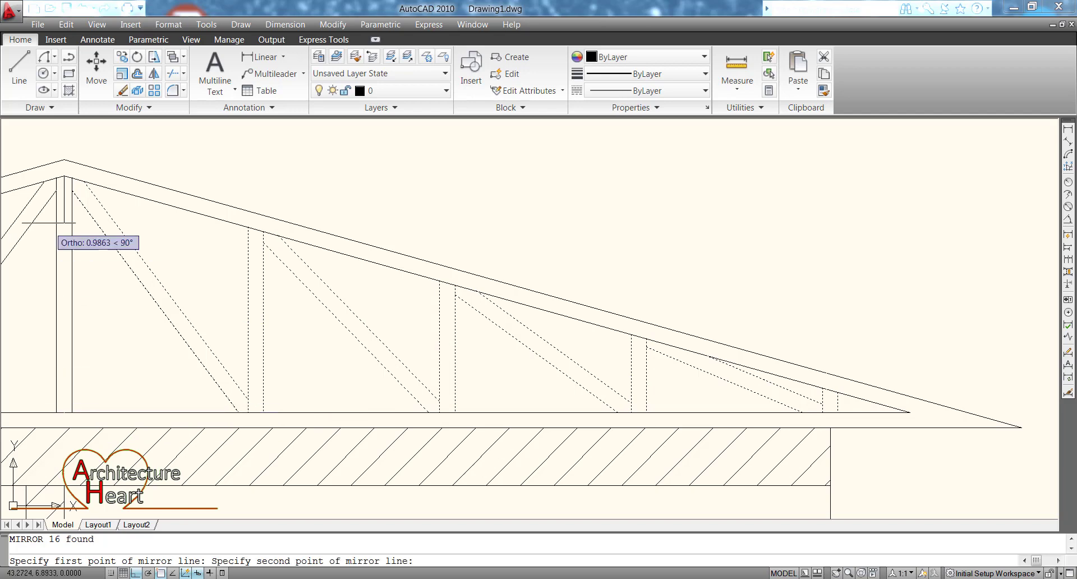
left_click(64, 175)
type("n")
key("Return")
scroll(212, 197, "down", 4)
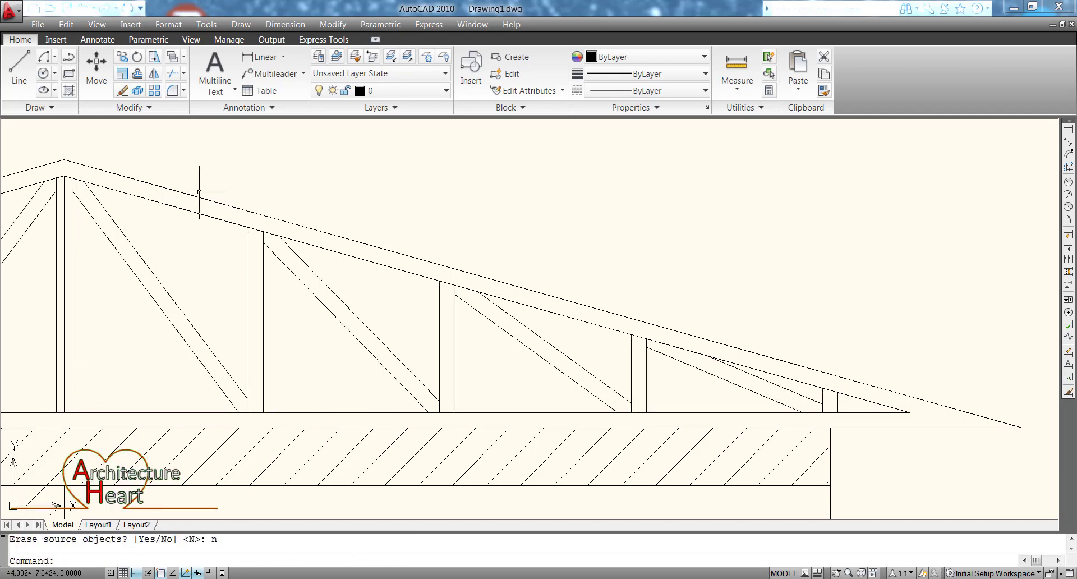
key("Escape")
scroll(416, 258, "up", 4)
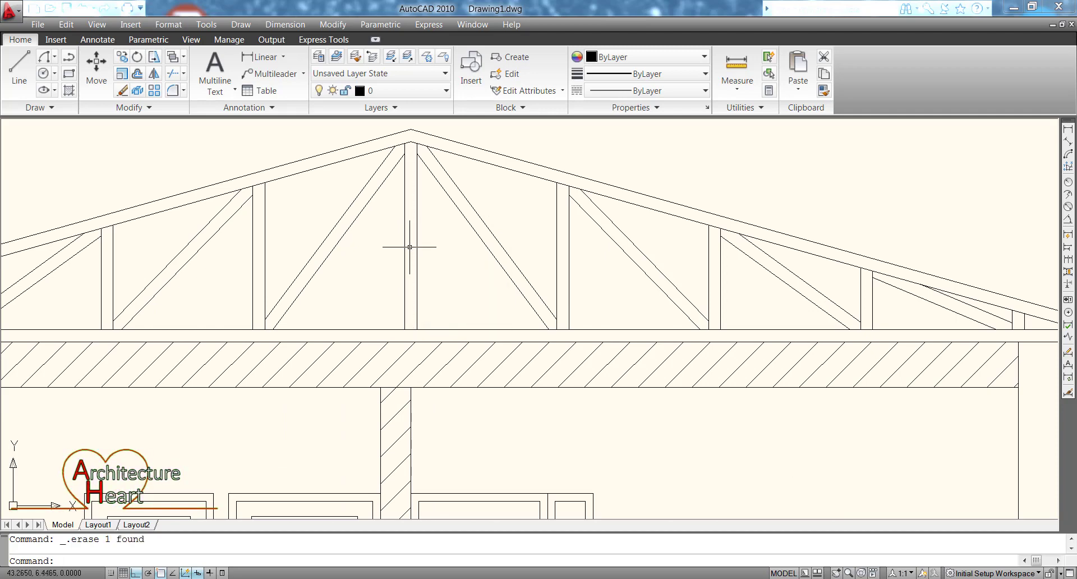
Draw a horizontal level line outward from the lower-left corner of the foundation.
scroll(409, 247, "down", 4)
scroll(299, 478, "up", 2)
type("l")
key("Return")
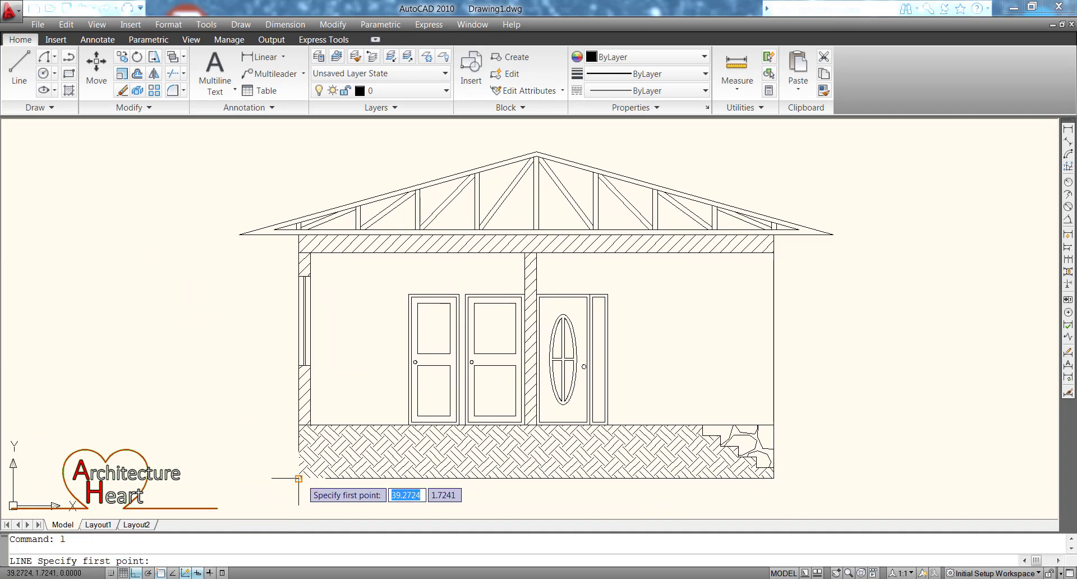
left_click(298, 478)
key("Return")
Copy the ground level line up to the floor, window sill, window head, slab underside, slab top and roof ridge.
left_click(185, 469)
left_click(166, 511)
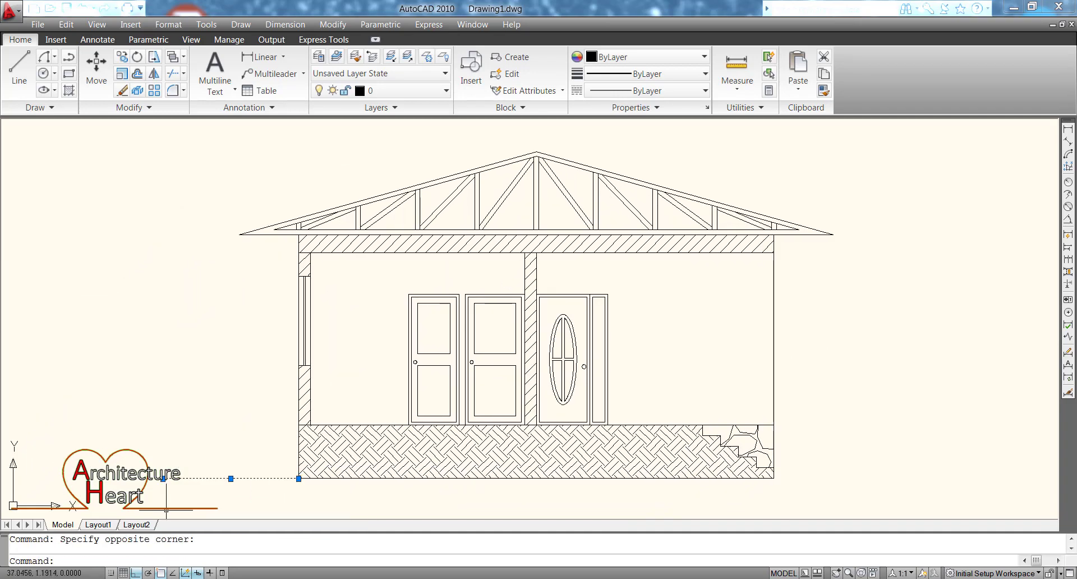
key("Return")
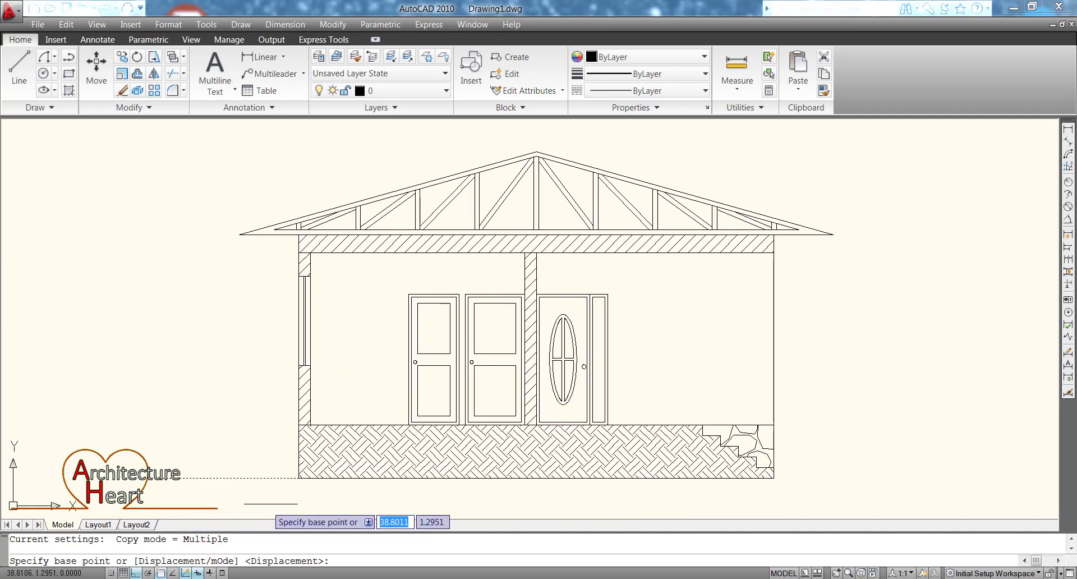
left_click(298, 478)
left_click(298, 425)
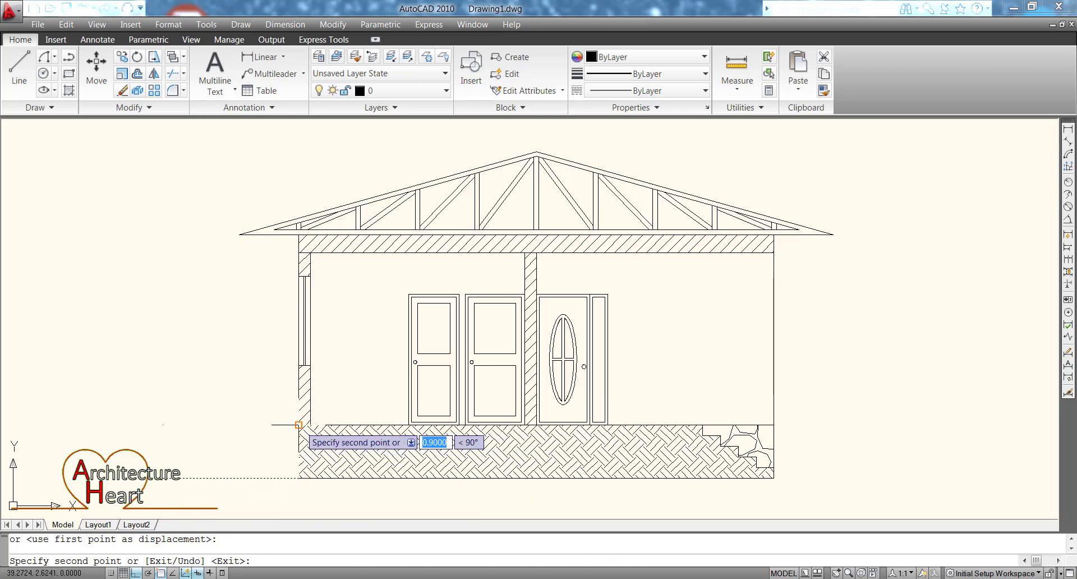
left_click(298, 365)
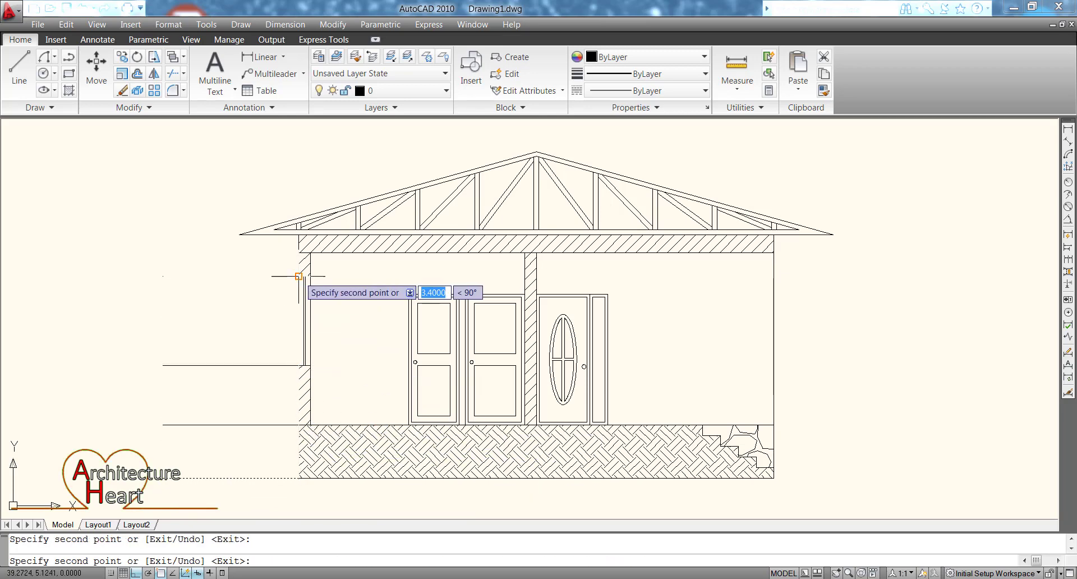
left_click(298, 276)
left_click(298, 252)
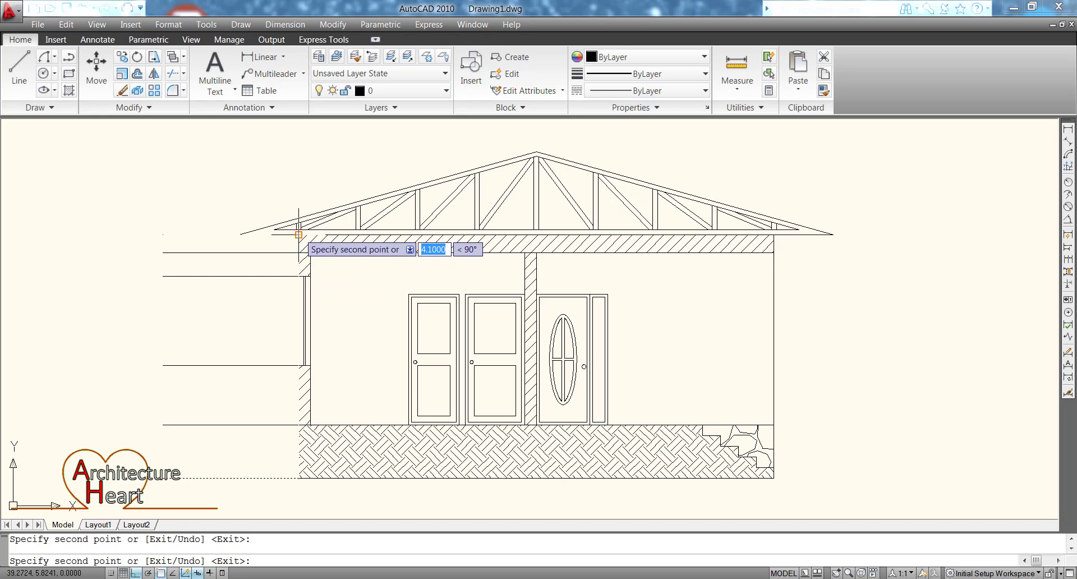
left_click(298, 234)
key("Escape")
scroll(426, 280, "down", 5)
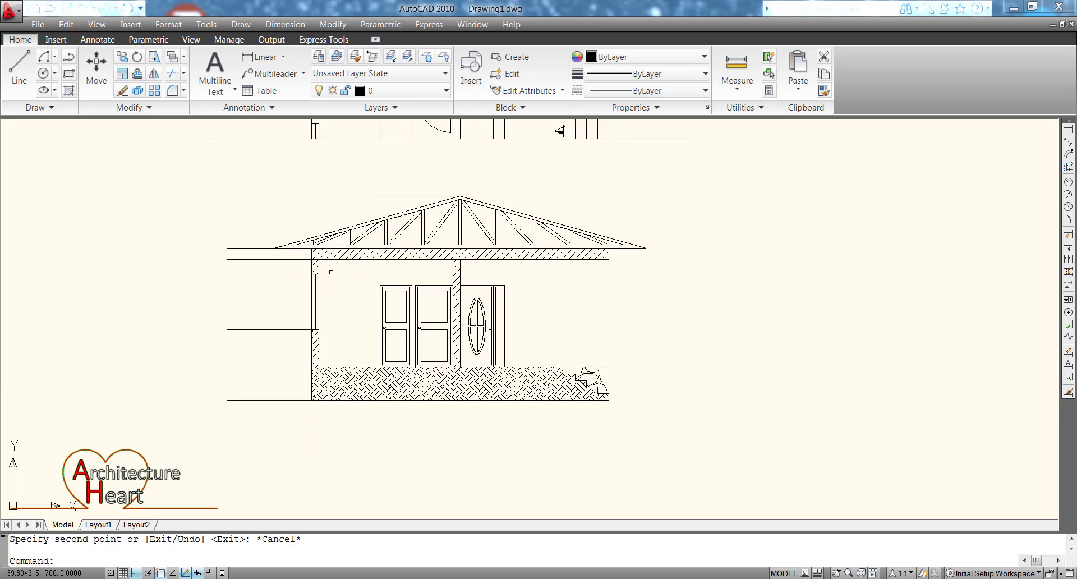
Move the ridge level line horizontally to the left, roughly above the other level lines.
scroll(312, 246, "up", 3)
left_click(247, 234)
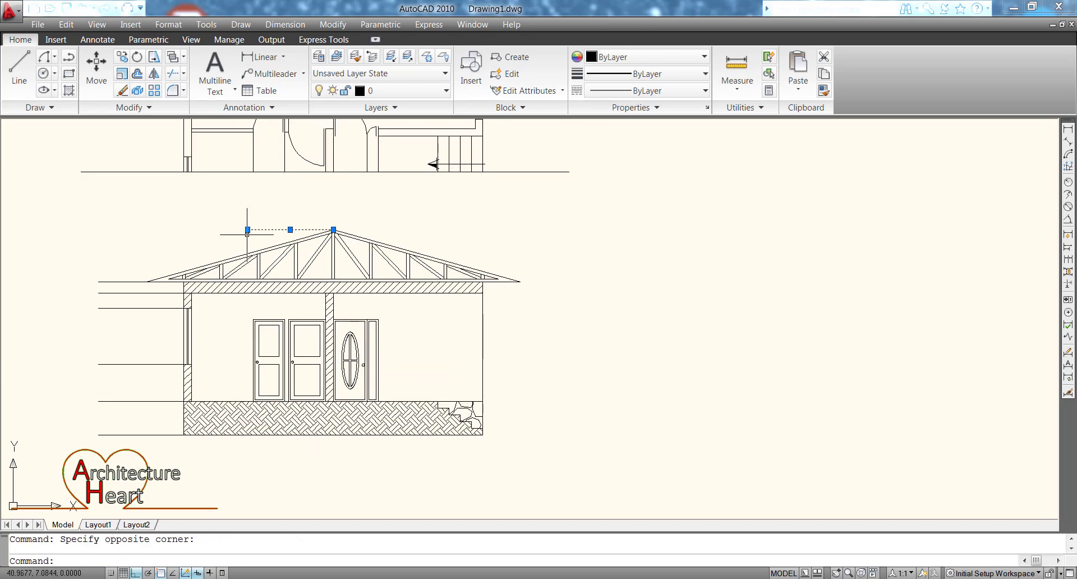
type("m")
key("Return")
left_click(490, 228)
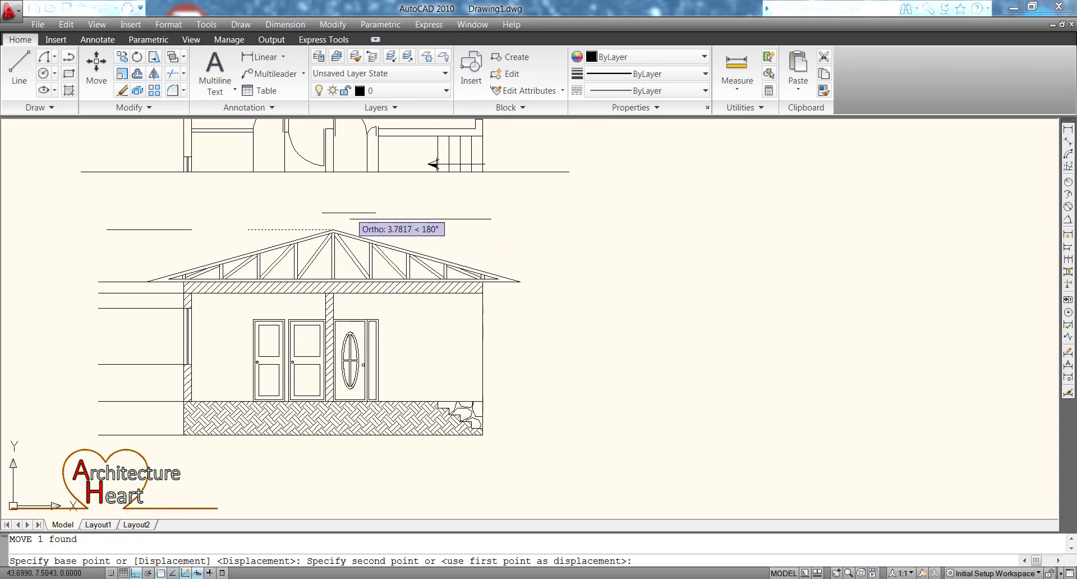
key("Escape")
Copy the triangular +2.80 level marker from the symbol set onto the section's ground level line, using its tip as base point.
scroll(336, 242, "down", 3)
scroll(810, 191, "up", 5)
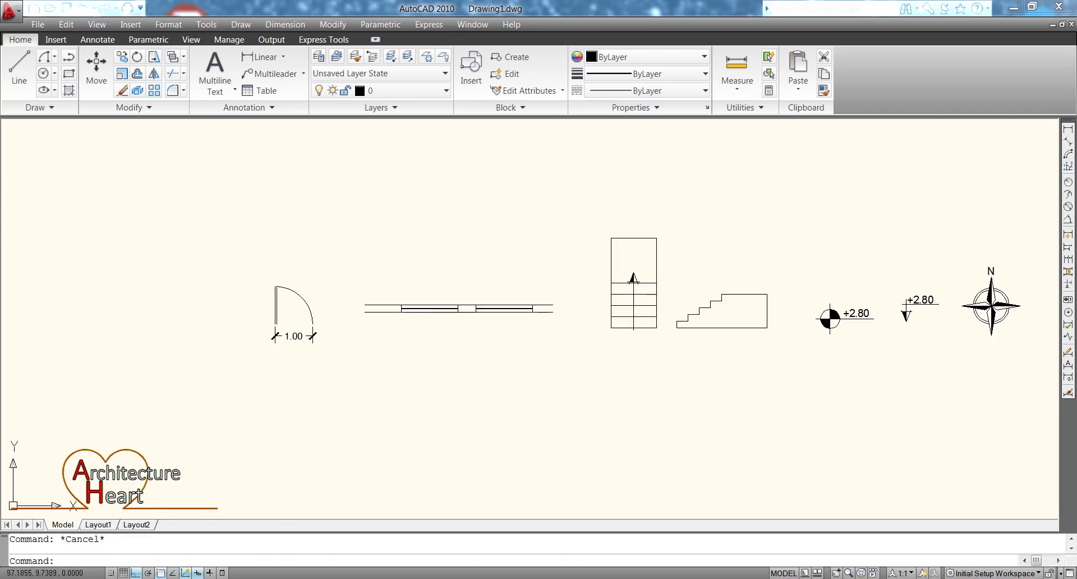
left_click(889, 277)
left_click(953, 338)
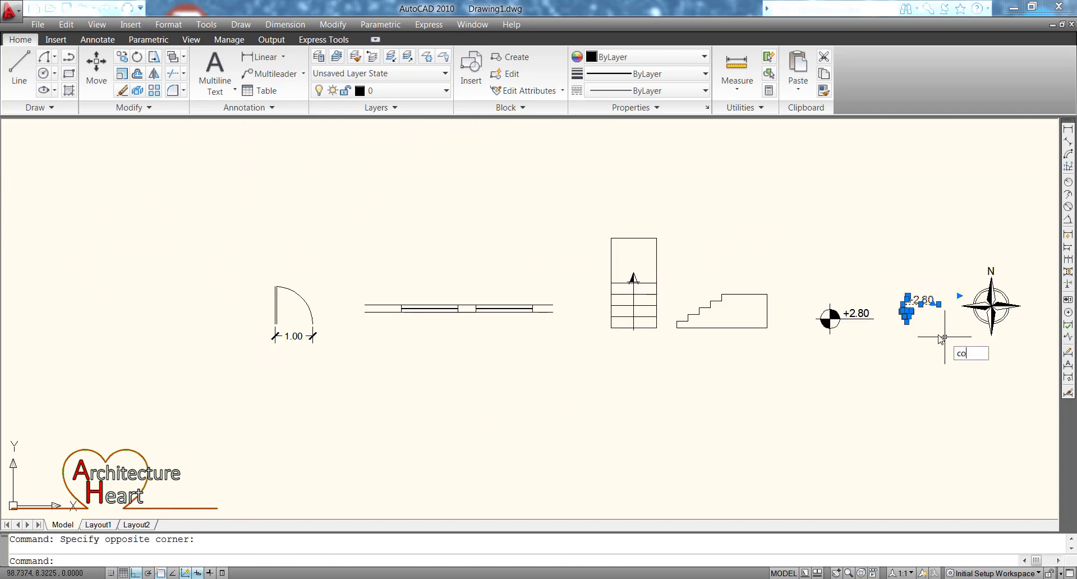
key("Return")
scroll(886, 325, "up", 3)
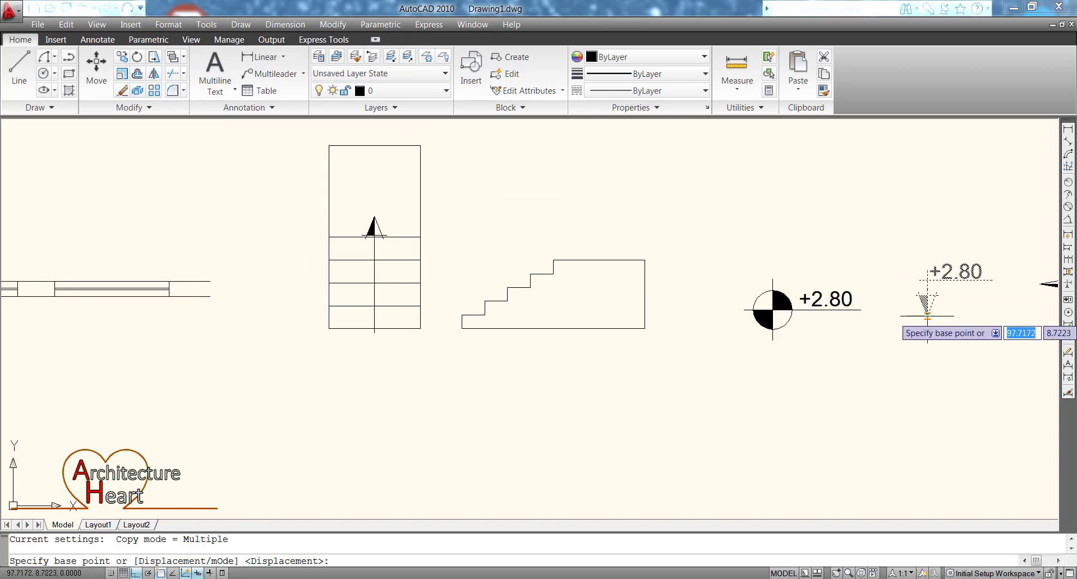
left_click(927, 316)
scroll(927, 315, "down", 5)
middle_click_drag(925, 308, 878, 409)
middle_click_drag(507, 394, 881, 317)
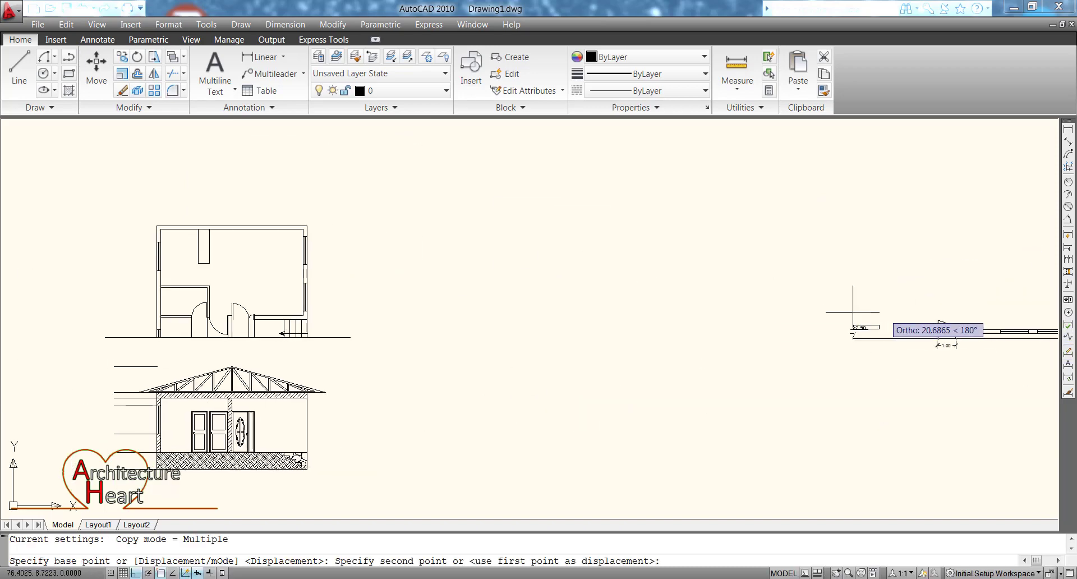
scroll(255, 427, "up", 6)
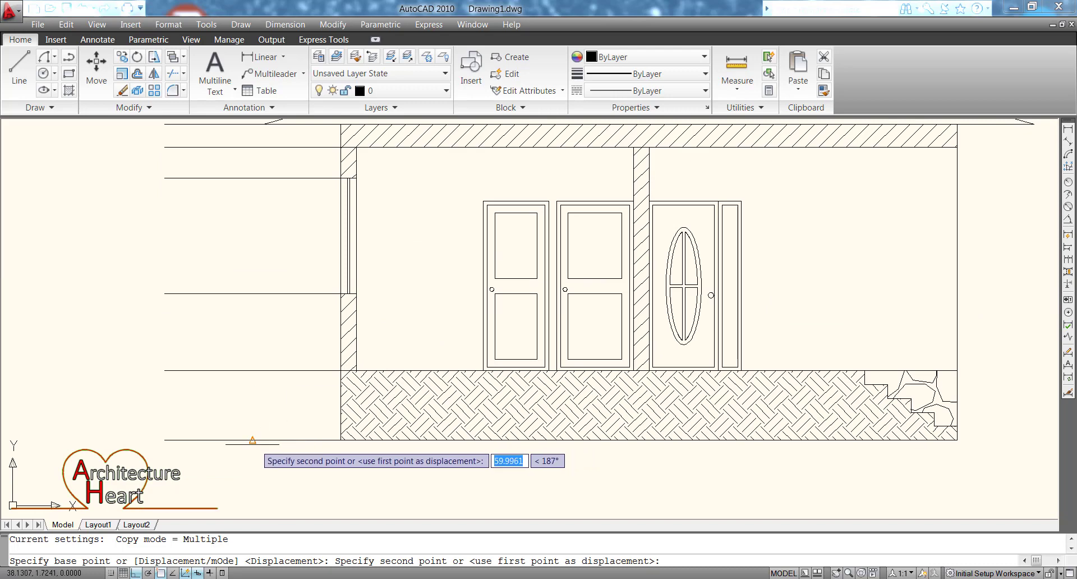
left_click(233, 439)
key("Escape")
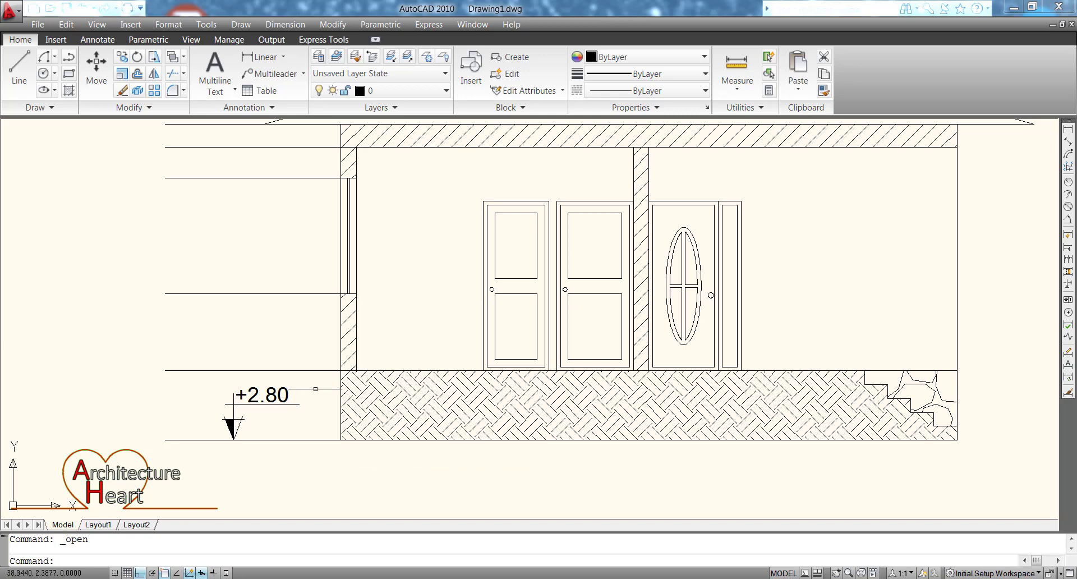
Move the copied marker's elevation text and its underline to the left side of the marker's vertical line.
left_click(315, 388)
left_click(267, 405)
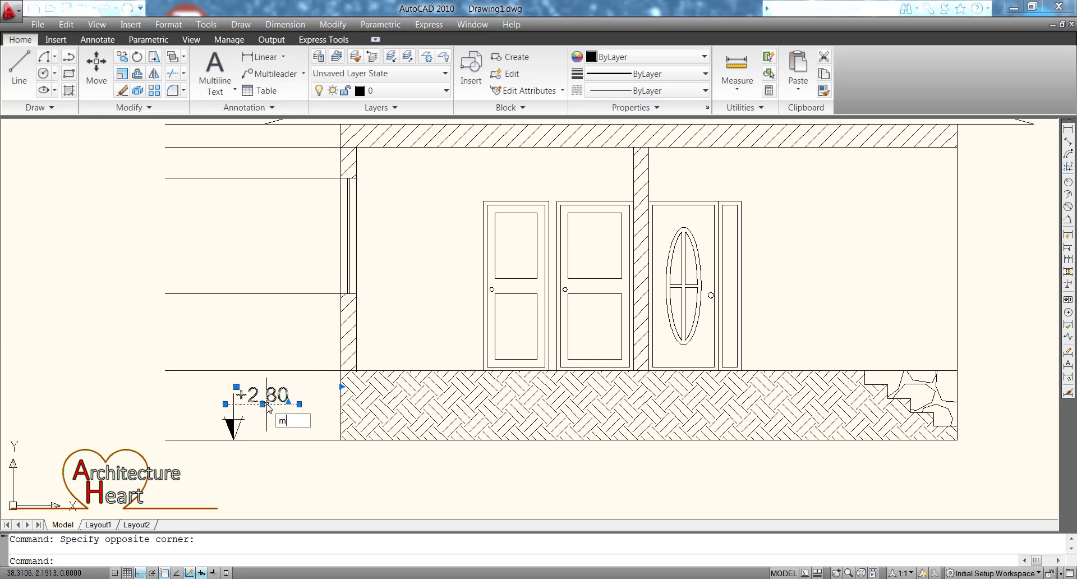
key("Return")
scroll(267, 403, "up", 3)
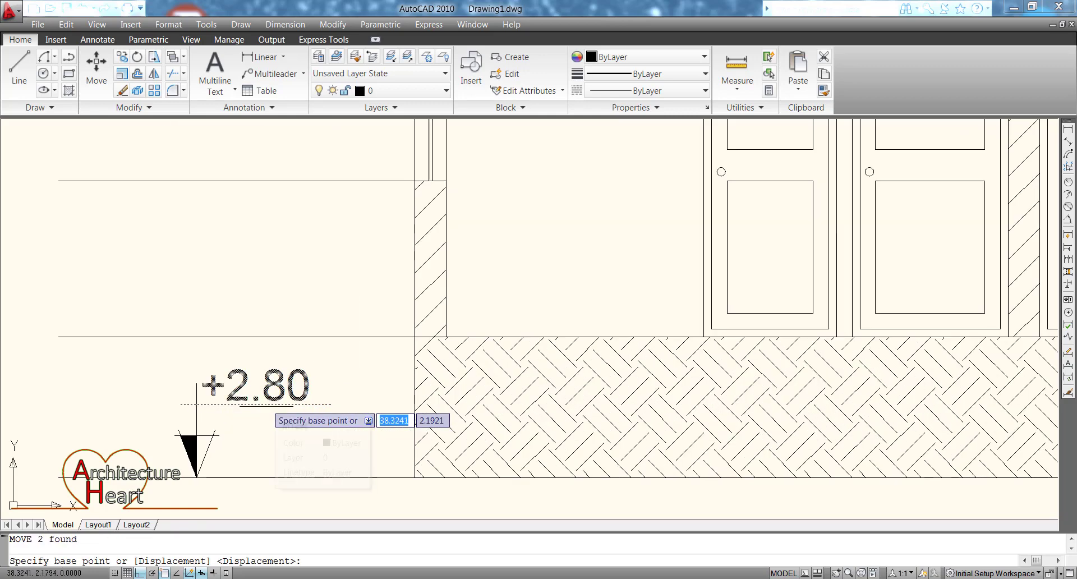
left_click(319, 403)
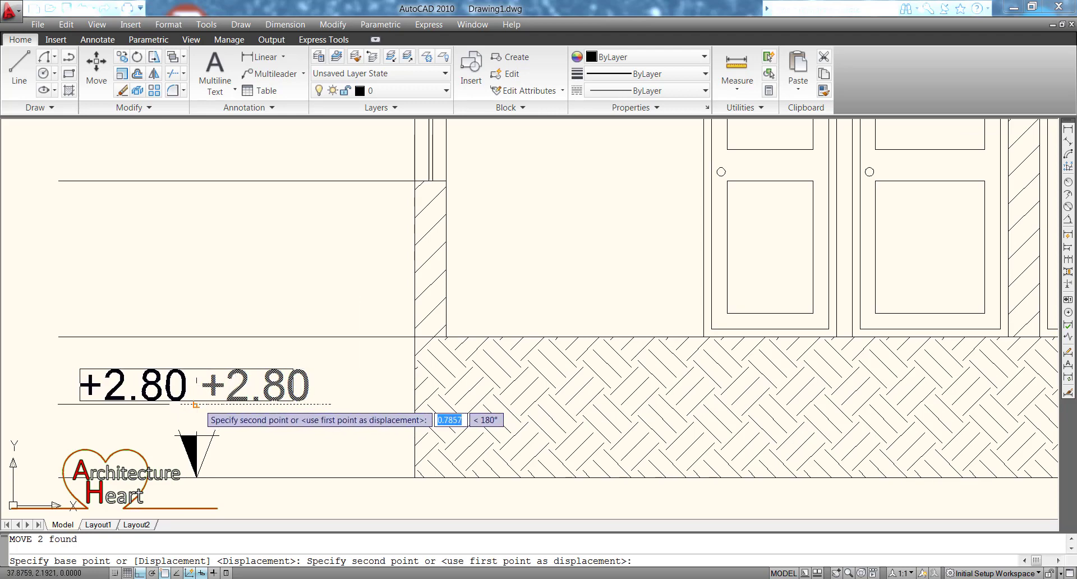
left_click(196, 404)
scroll(415, 376, "down", 2)
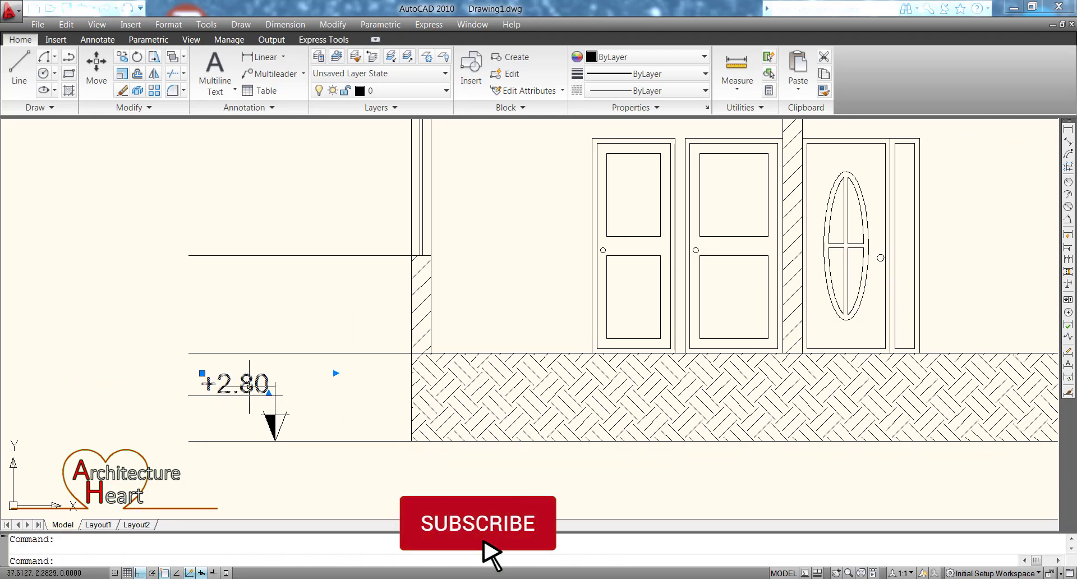
Change the ground level marker's text to ±0.00, using the Plus/Minus symbol.
double_click(301, 381)
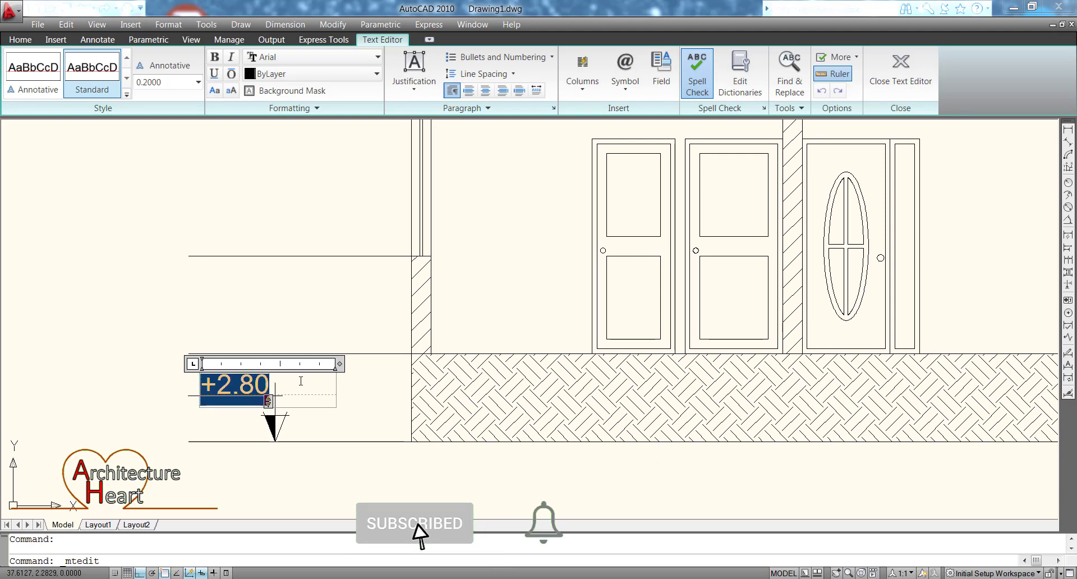
left_click(624, 91)
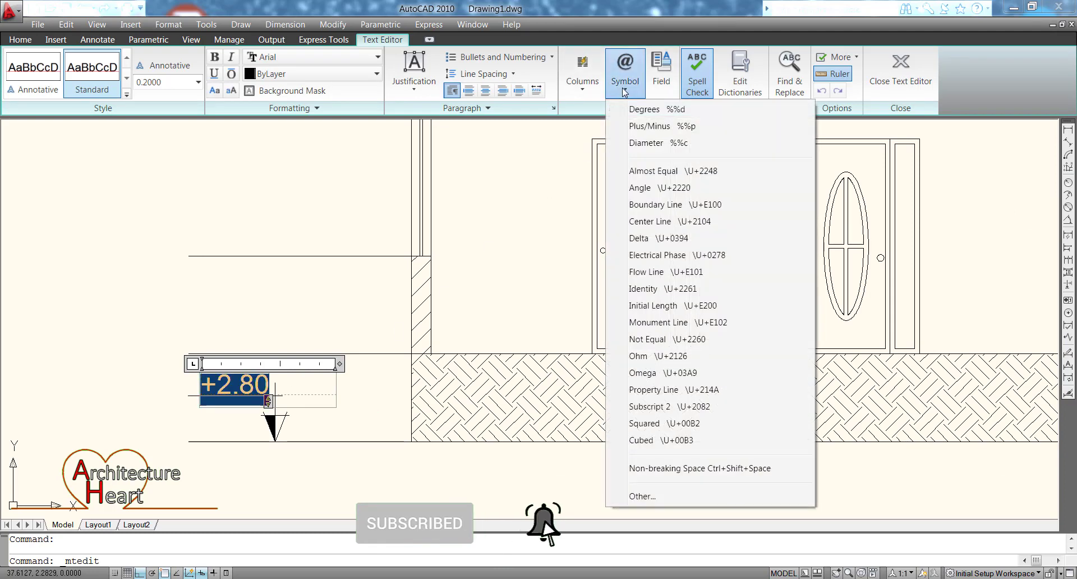
left_click(681, 128)
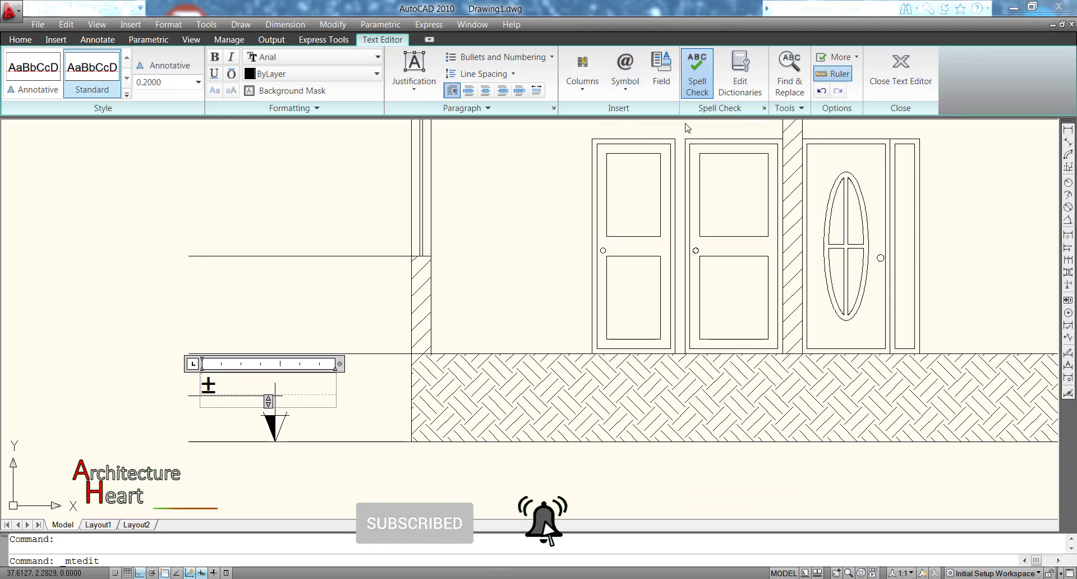
type("0.")
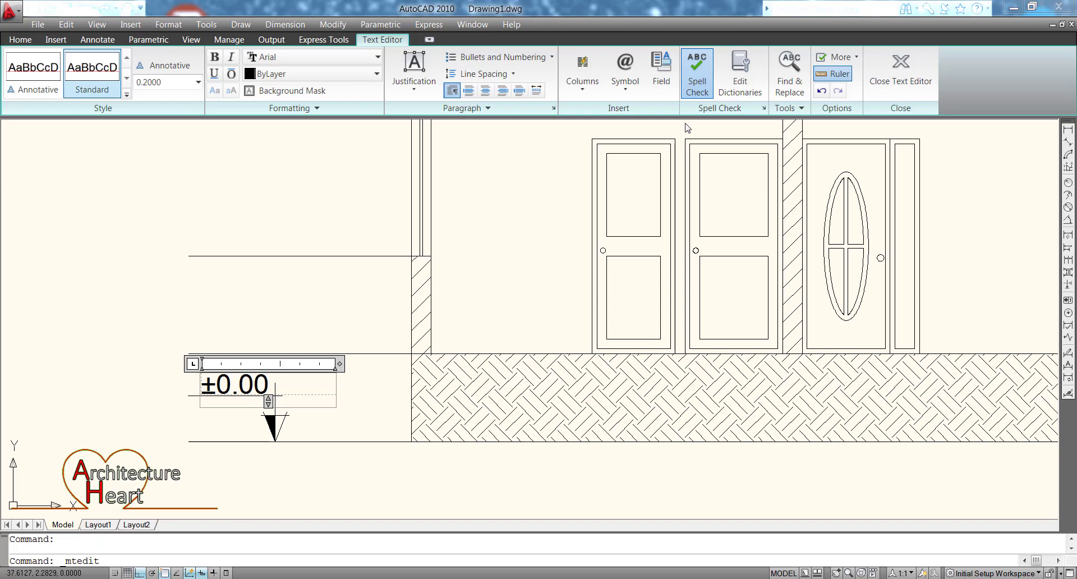
left_click(867, 78)
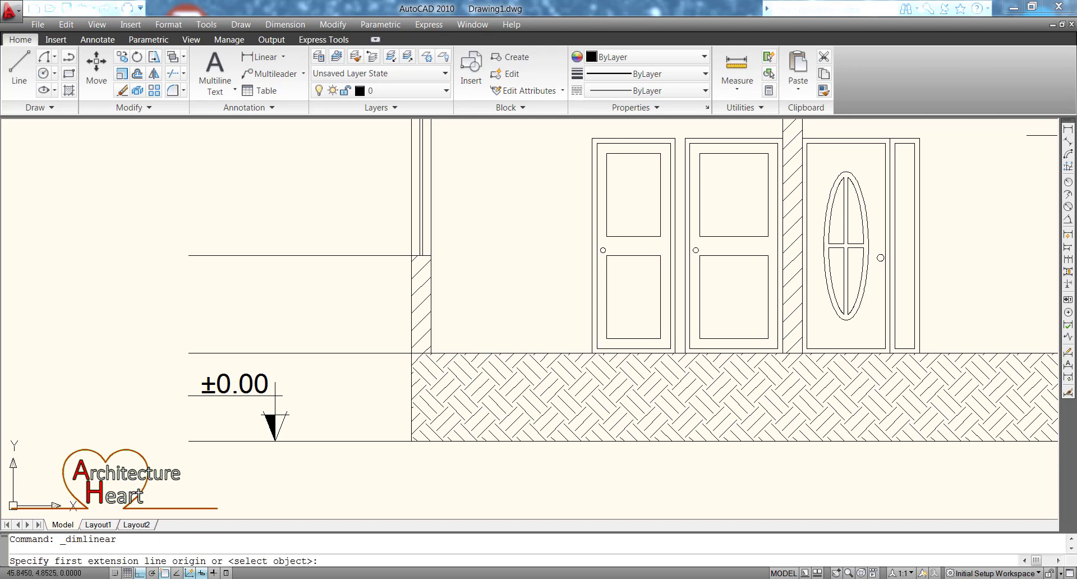
Add a vertical linear dimension between the ground level line and the floor level line.
left_click(362, 440)
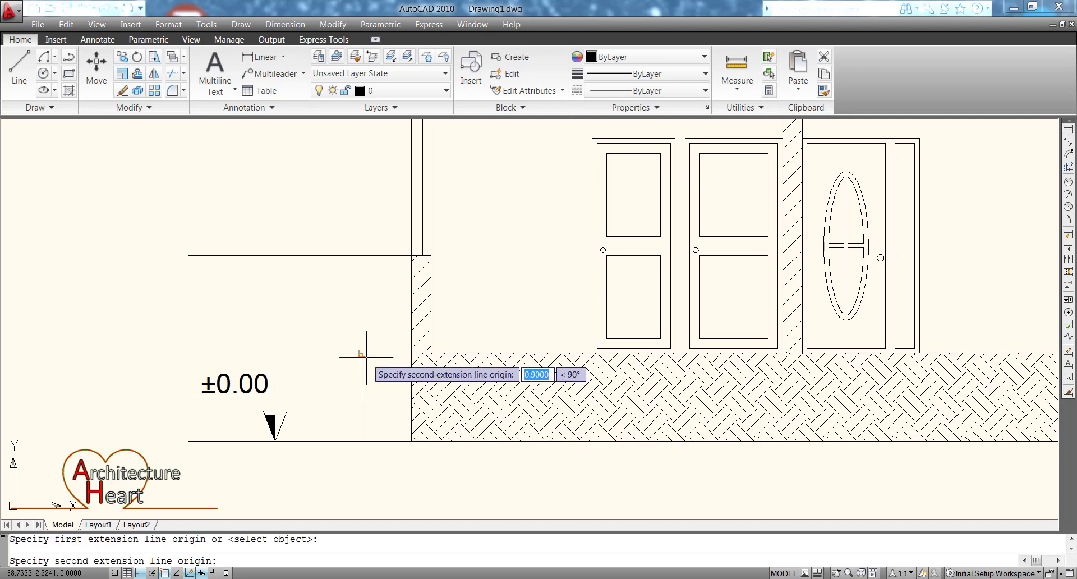
left_click(361, 354)
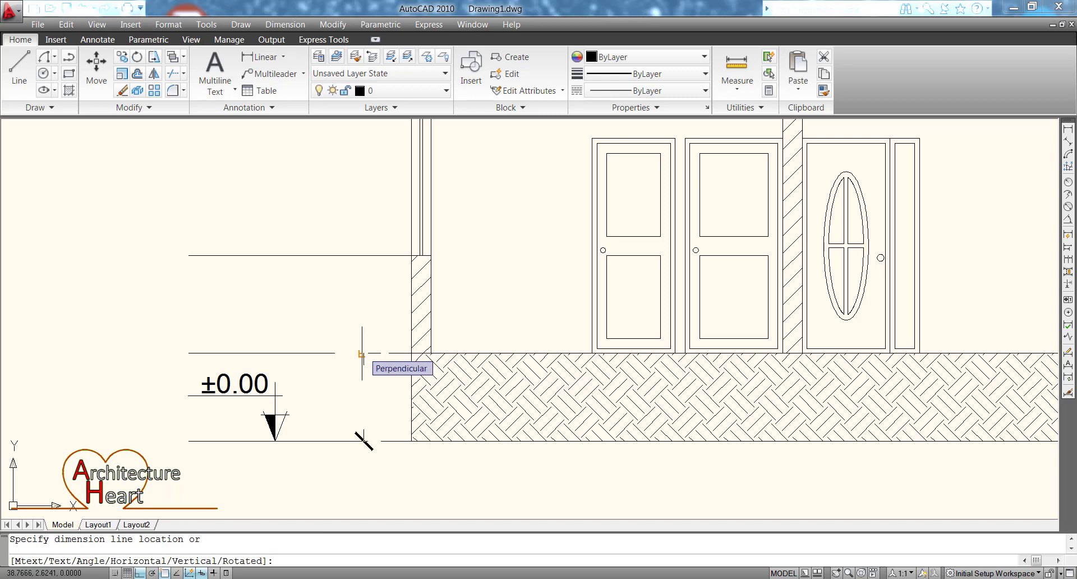
left_click(358, 367)
Copy the ±0.00 level marker by its tip onto the floor, window sill, window head, slab underside, slab top and ridge level lines.
left_click(179, 365)
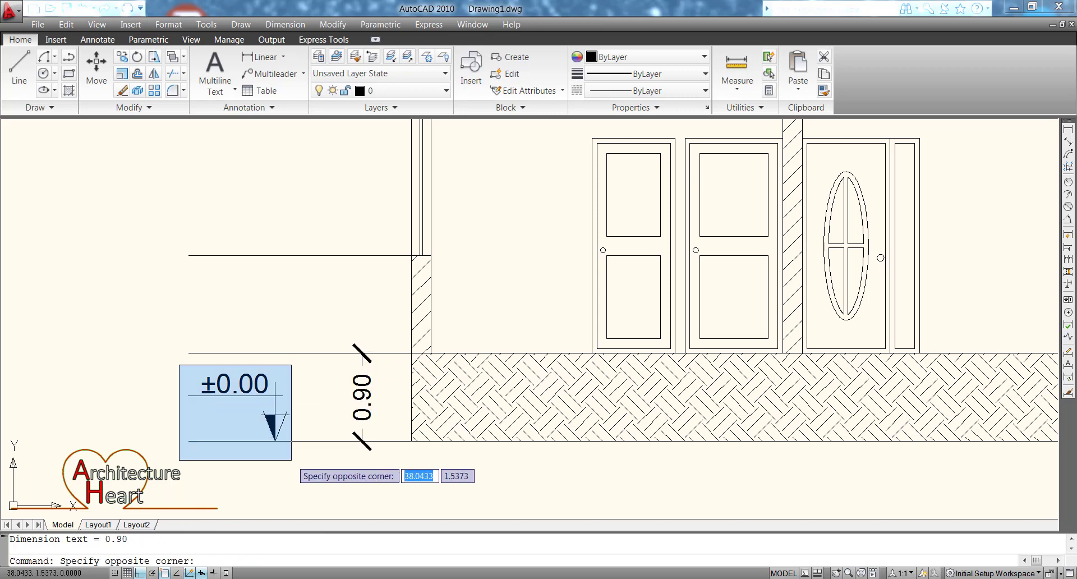
left_click(294, 444)
type("co")
key("Return")
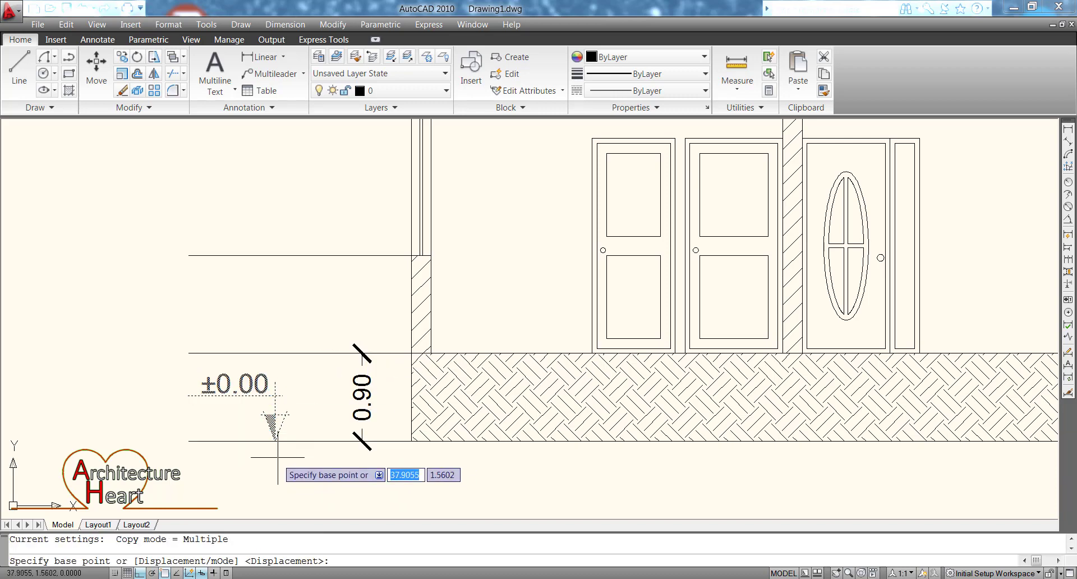
left_click(274, 440)
left_click(274, 353)
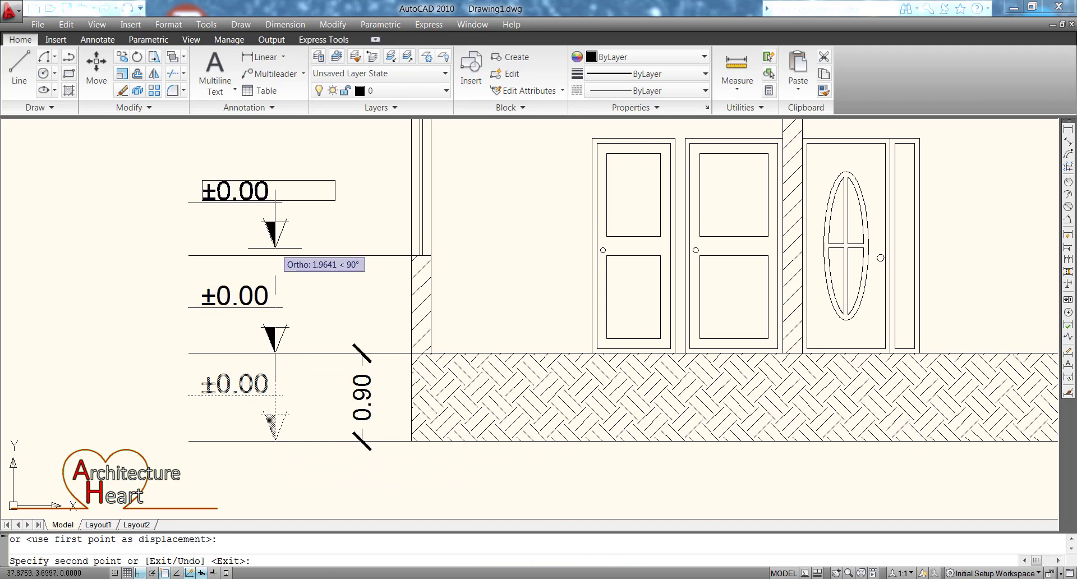
middle_click_drag(274, 255, 283, 449)
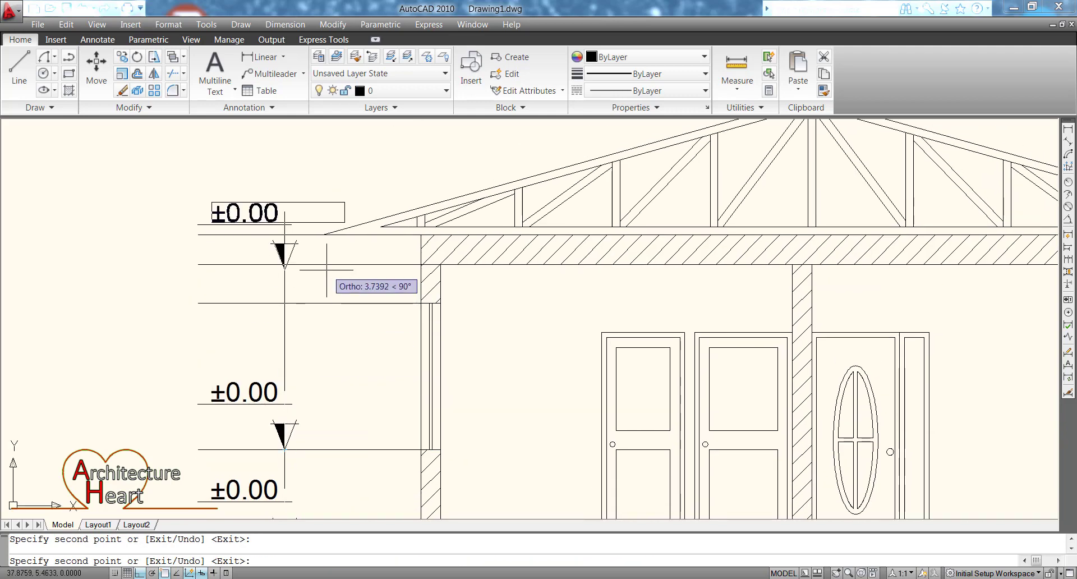
left_click(284, 303)
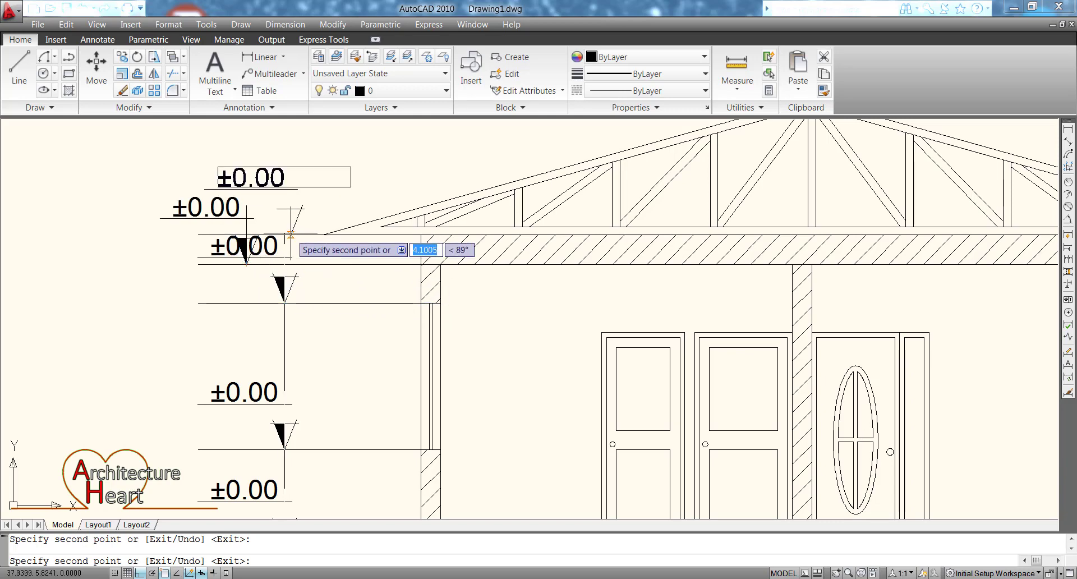
left_click(284, 235)
middle_click_drag(291, 252, 291, 407)
left_click(285, 253)
scroll(285, 253, "down", 5)
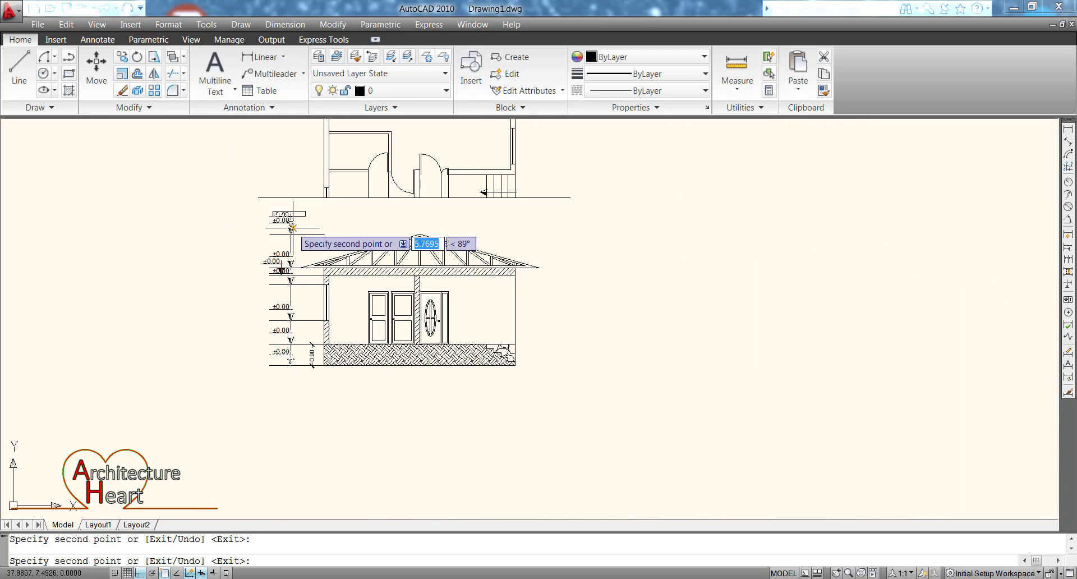
key("Escape")
Change the floor level marker's text to +0.90.
scroll(308, 353, "up", 7)
left_click(309, 352)
key("Escape")
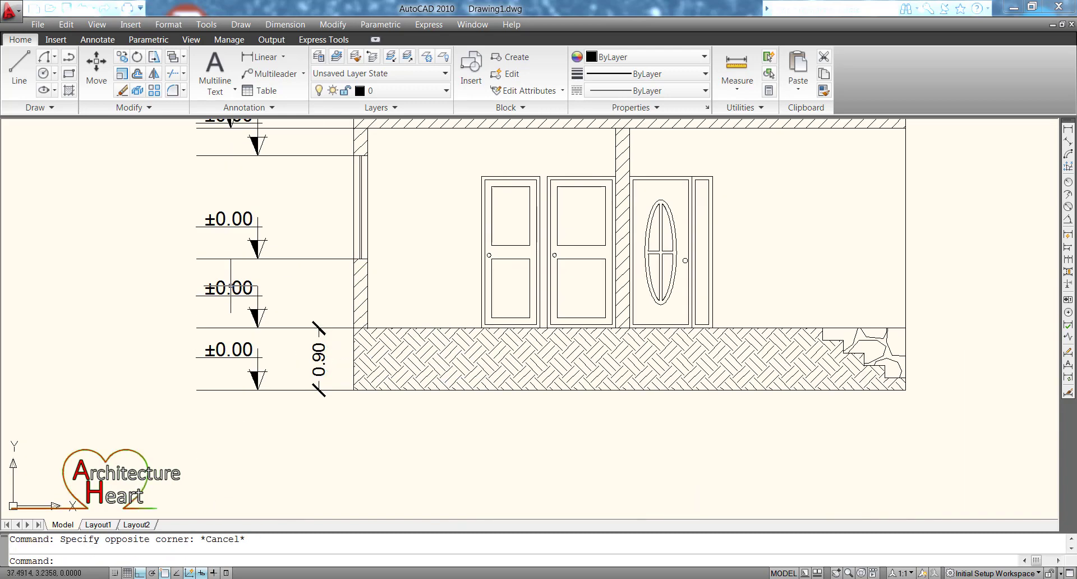
double_click(209, 288)
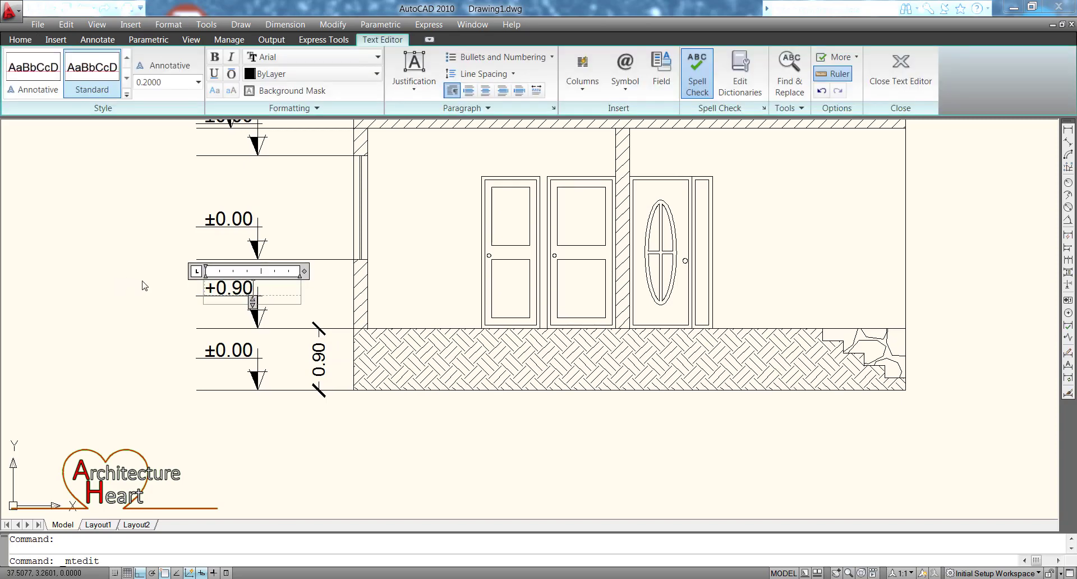
left_click(314, 364)
Stretch the vertical dimension's upper end to the window sill line and change the sill marker's text to +1.90.
left_click(324, 352)
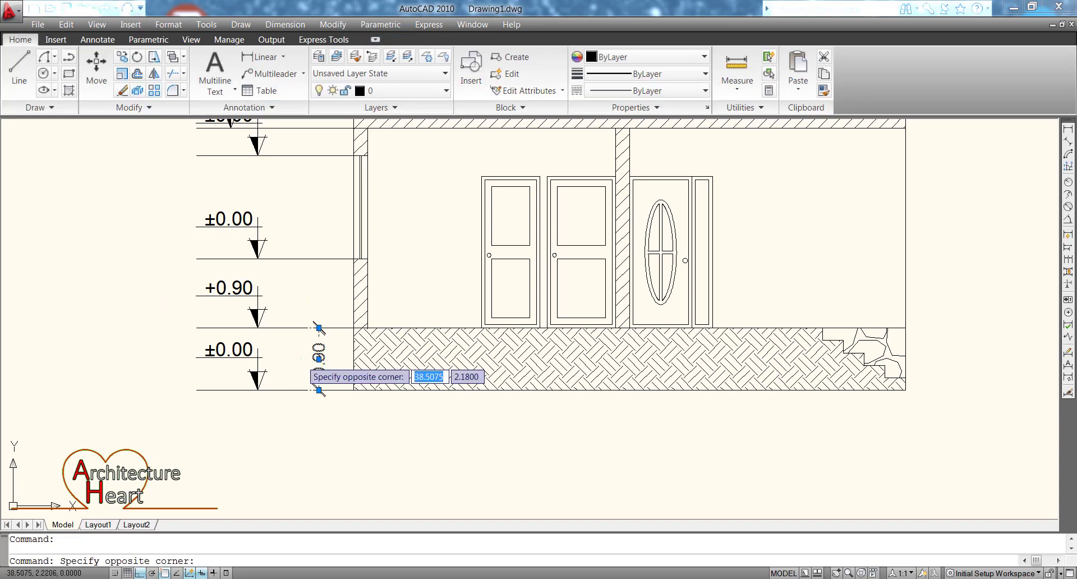
left_click(303, 354)
left_click(318, 328)
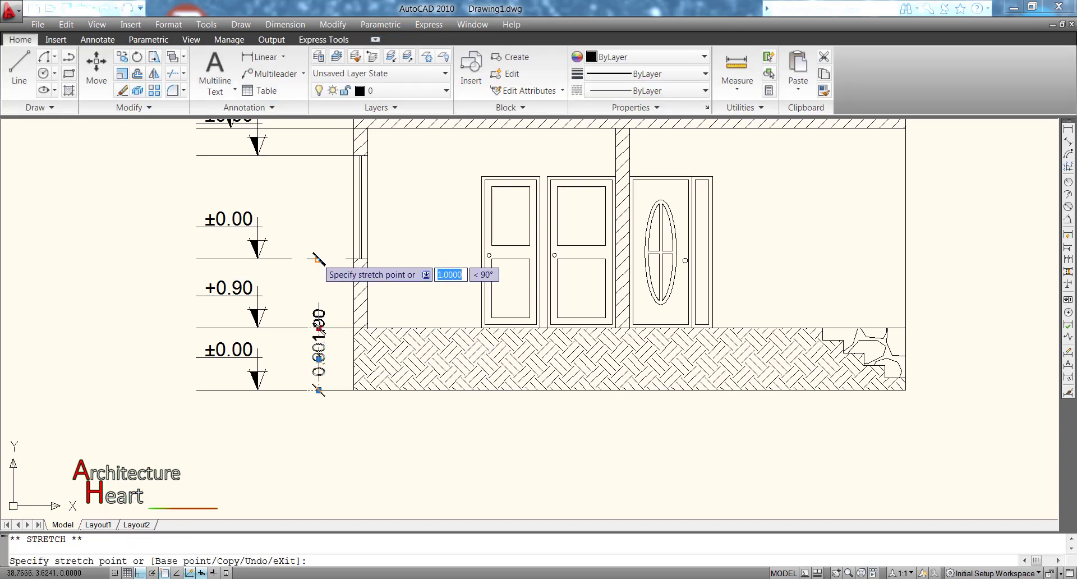
left_click(318, 259)
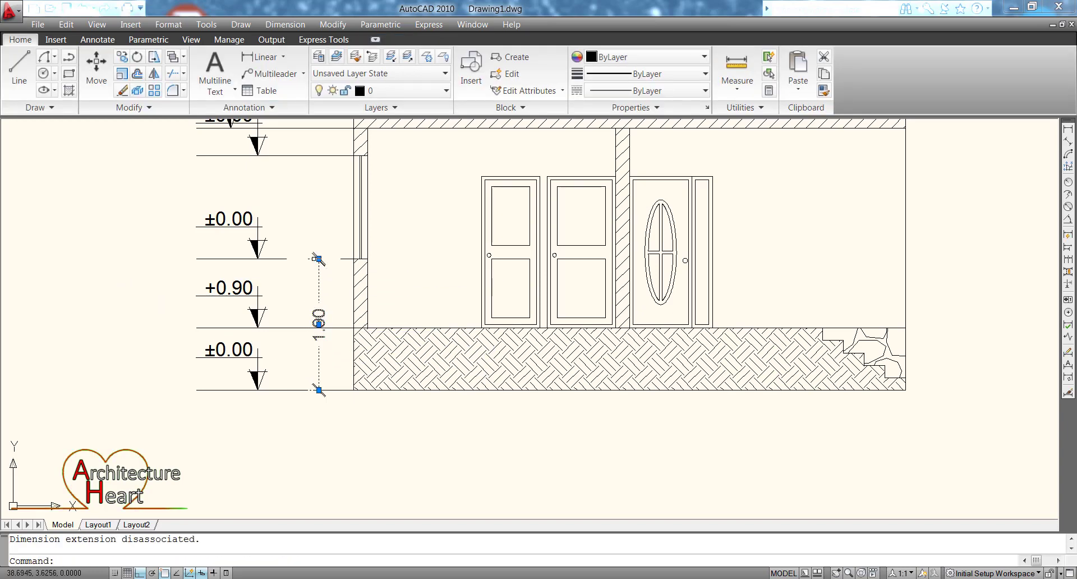
double_click(208, 218)
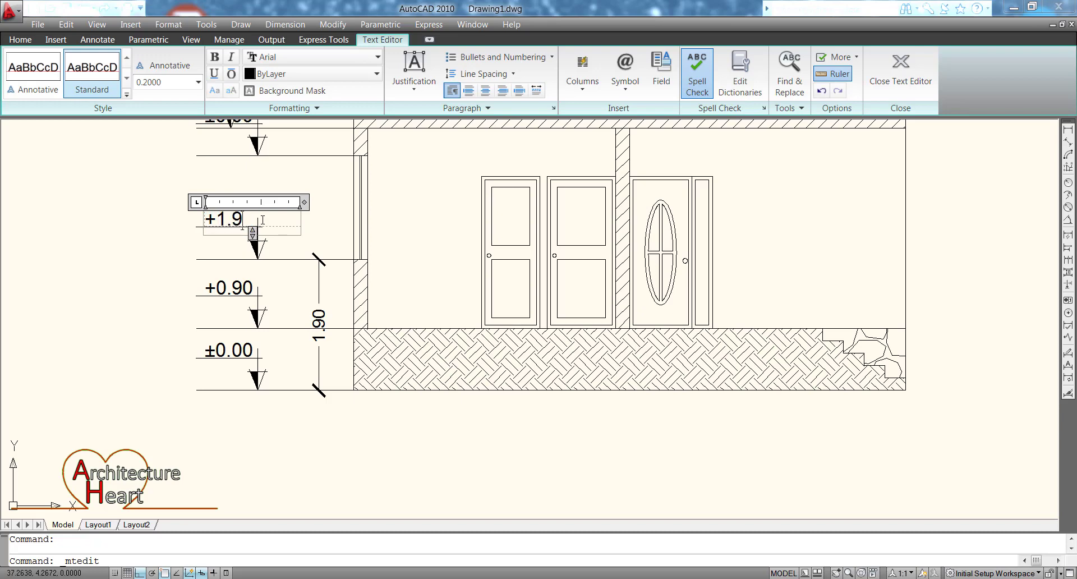
left_click(330, 278)
Stretch the vertical dimension's upper end to the window head line and change that level marker's text to +3.40.
left_click(315, 268)
left_click(318, 258)
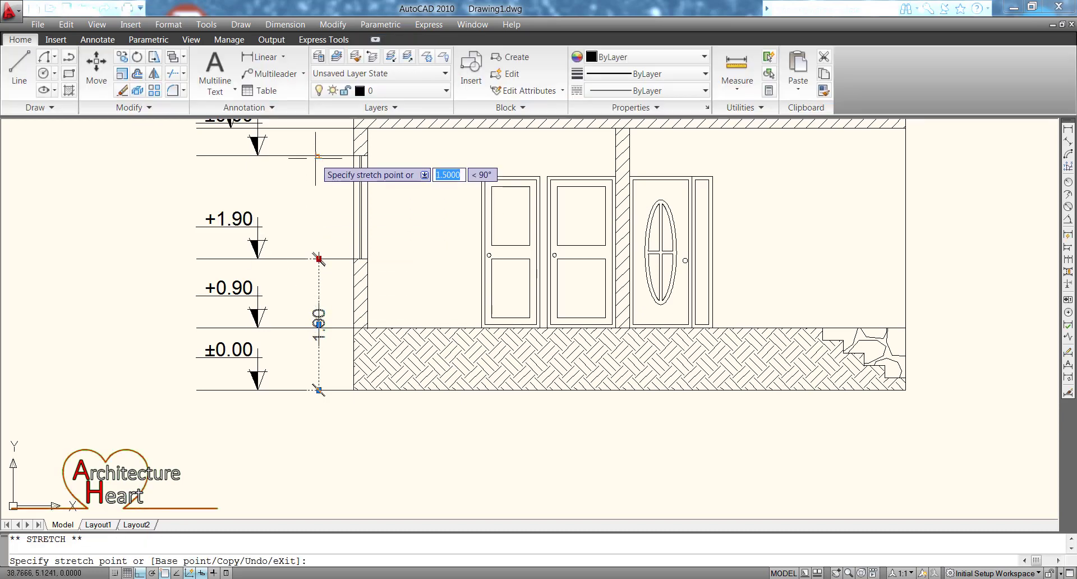
left_click(314, 156)
key("Escape")
middle_click_drag(288, 223, 312, 347)
scroll(312, 348, "up", 2)
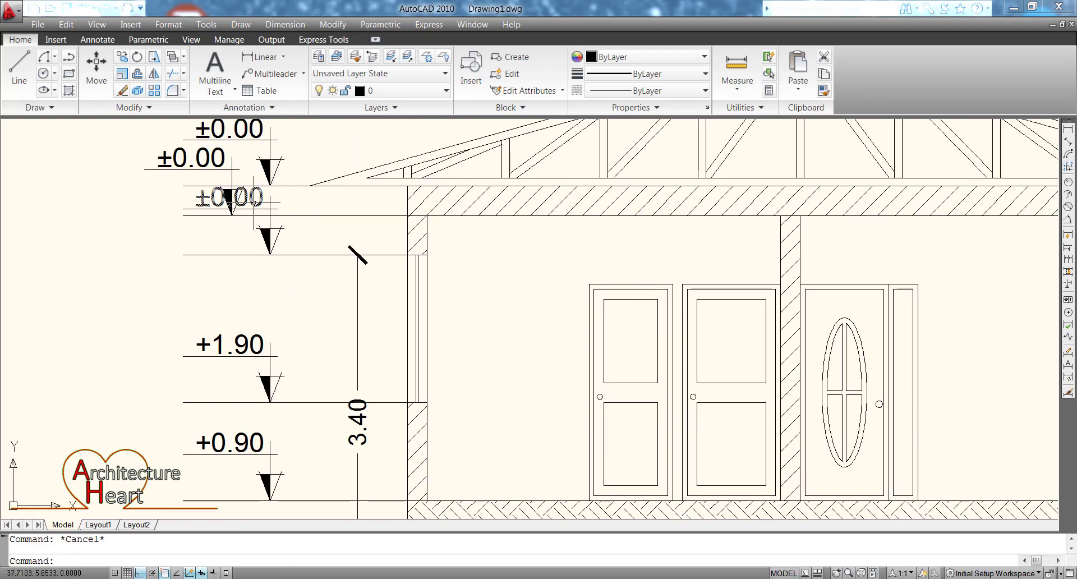
double_click(247, 198)
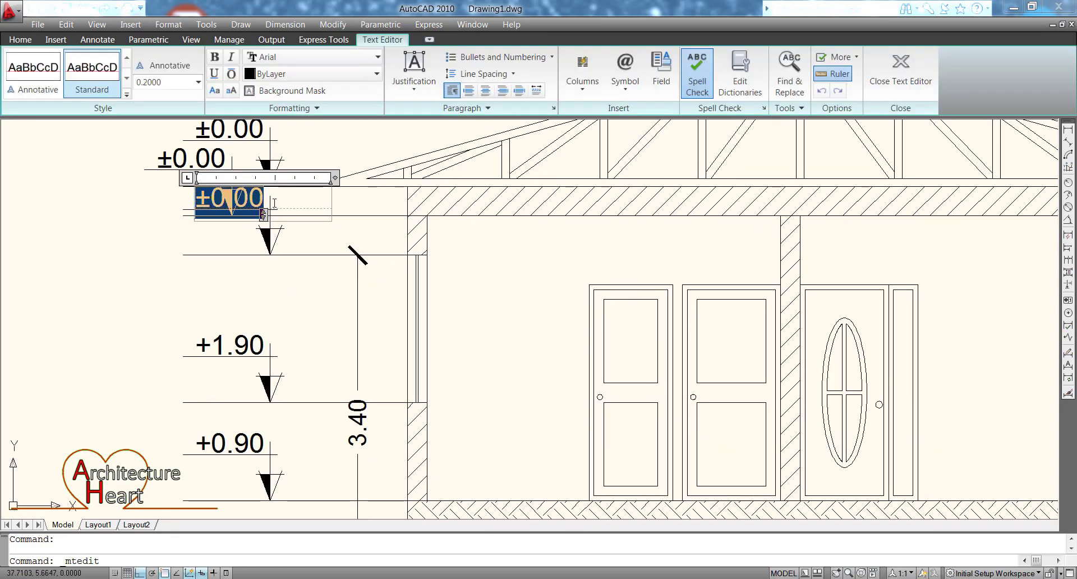
type("+3.40")
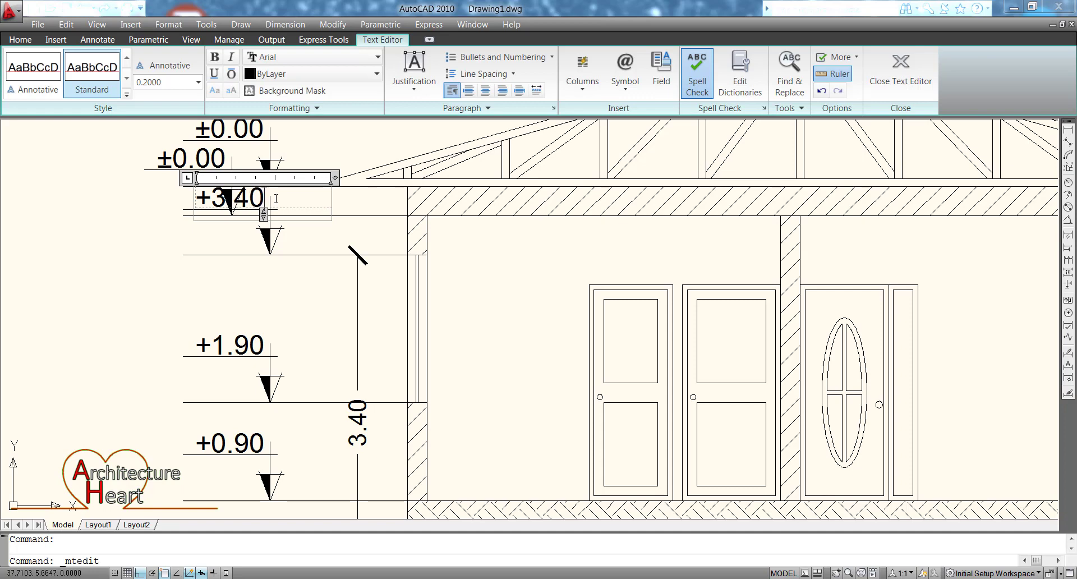
left_click(265, 291)
key("Escape")
Stretch the vertical dimension up to the slab's underside line and change the offset slab marker's text to +3.80.
left_click(372, 293)
left_click(341, 268)
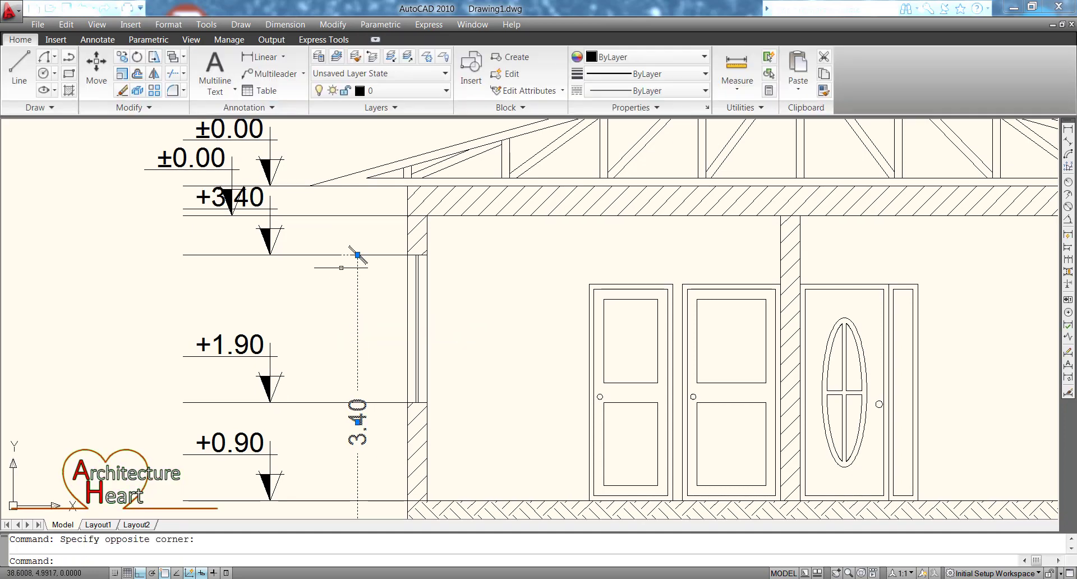
left_click(357, 254)
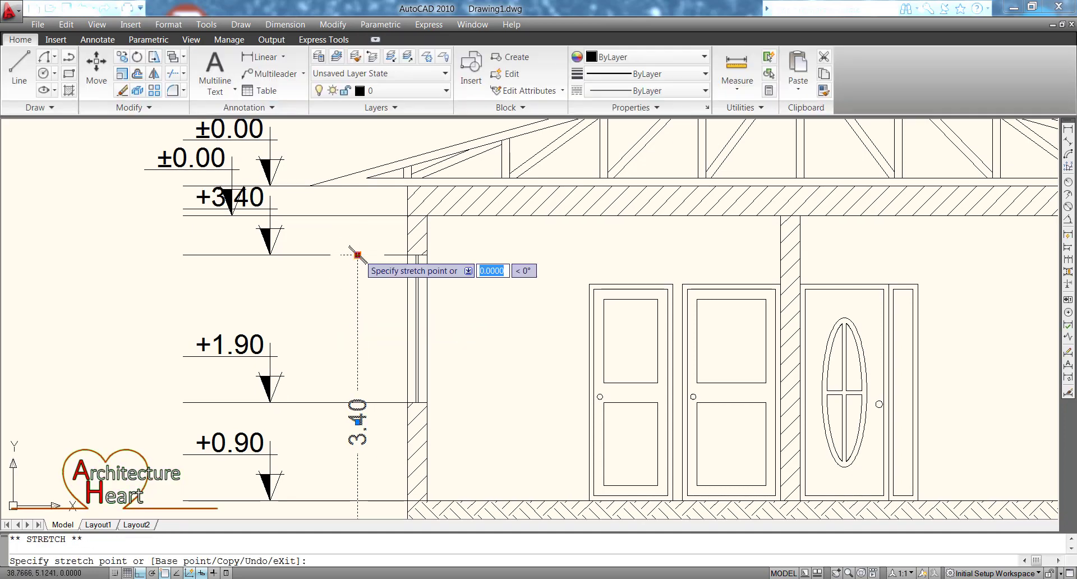
left_click(357, 215)
key("Escape")
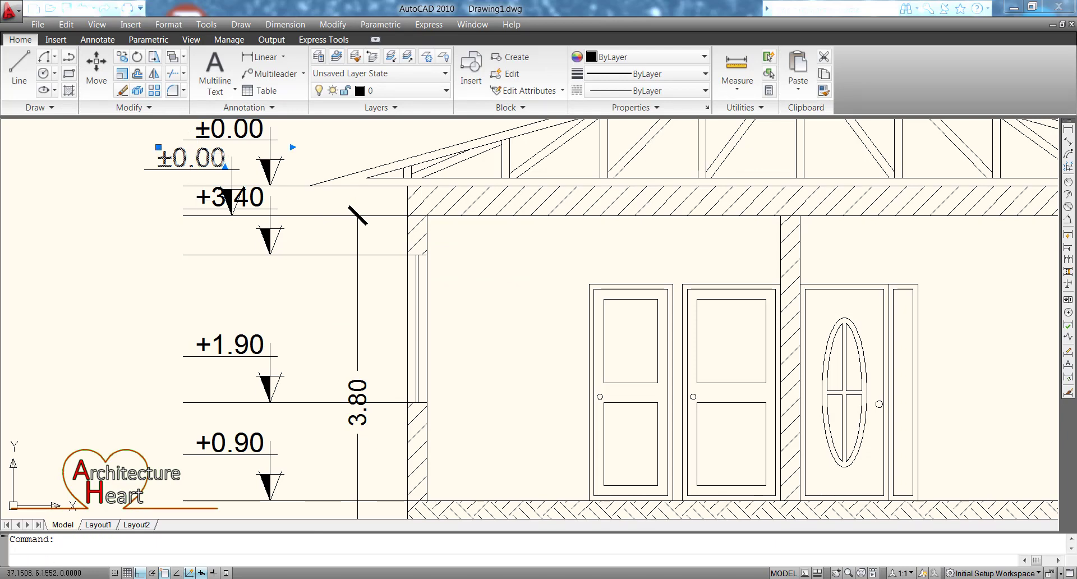
double_click(164, 160)
key("ctrl+a")
type("+")
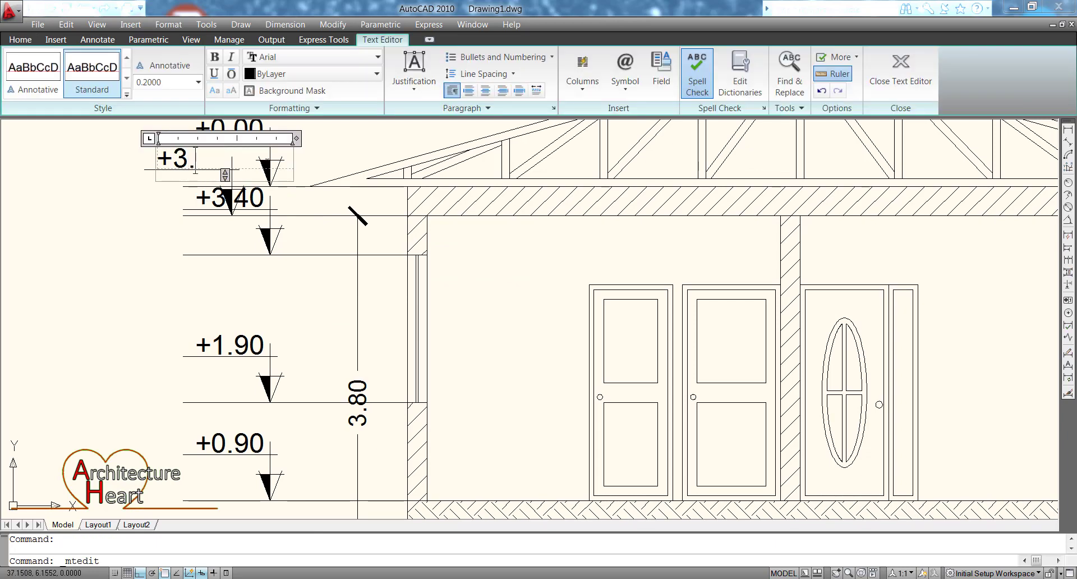
left_click(168, 277)
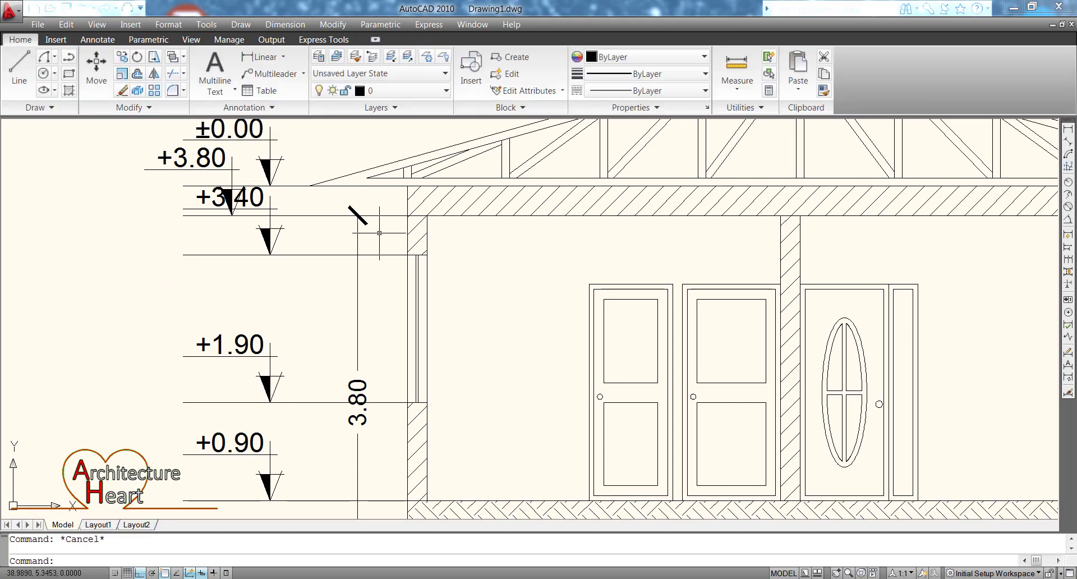
Stretch the vertical dimension up to the slab's top line and change the marker text there to +4.10.
left_click(380, 233)
left_click(347, 234)
left_click(357, 215)
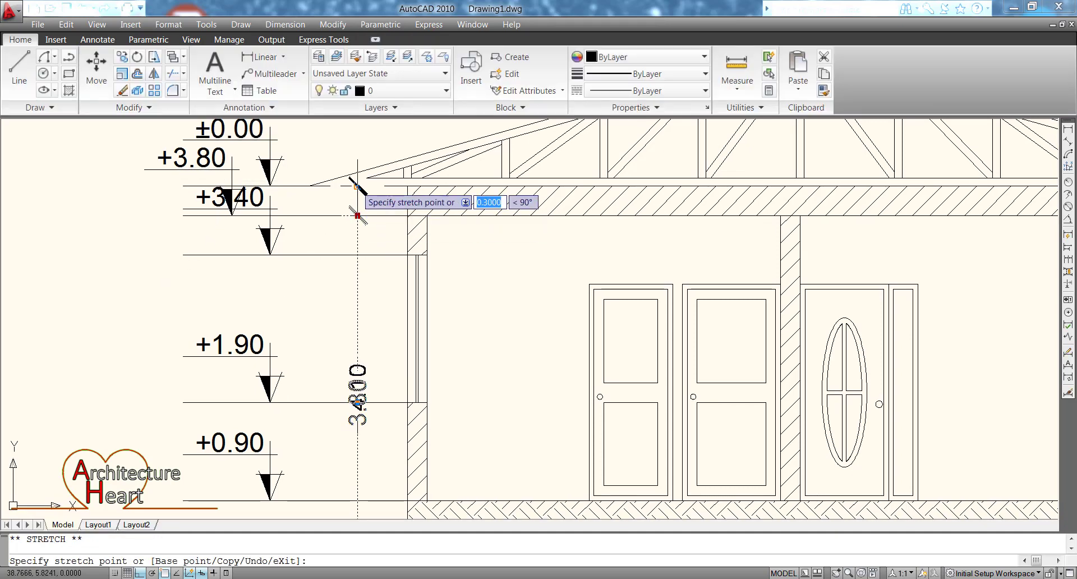
left_click(357, 186)
key("Escape")
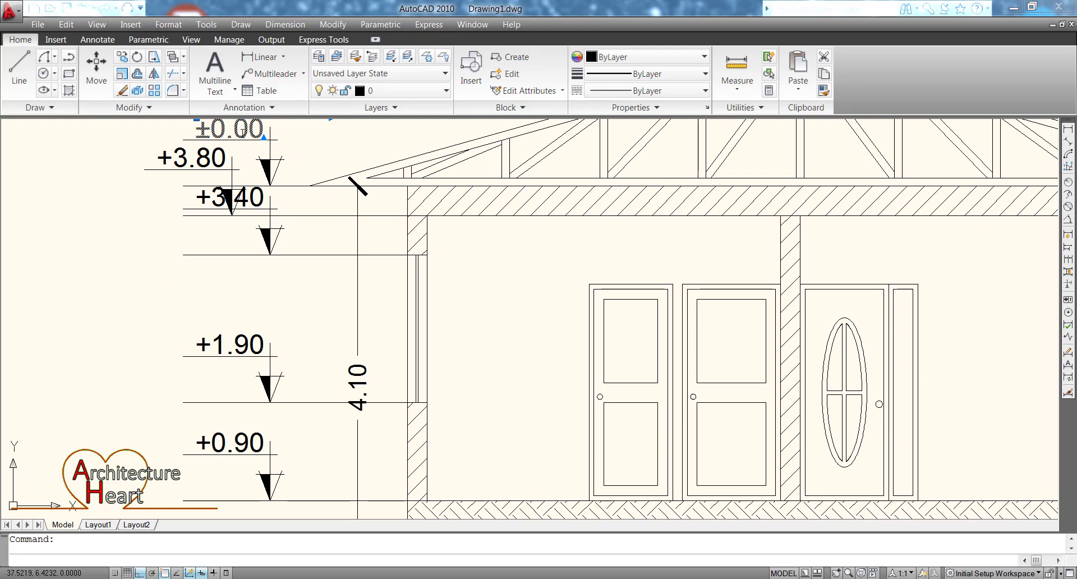
double_click(242, 130)
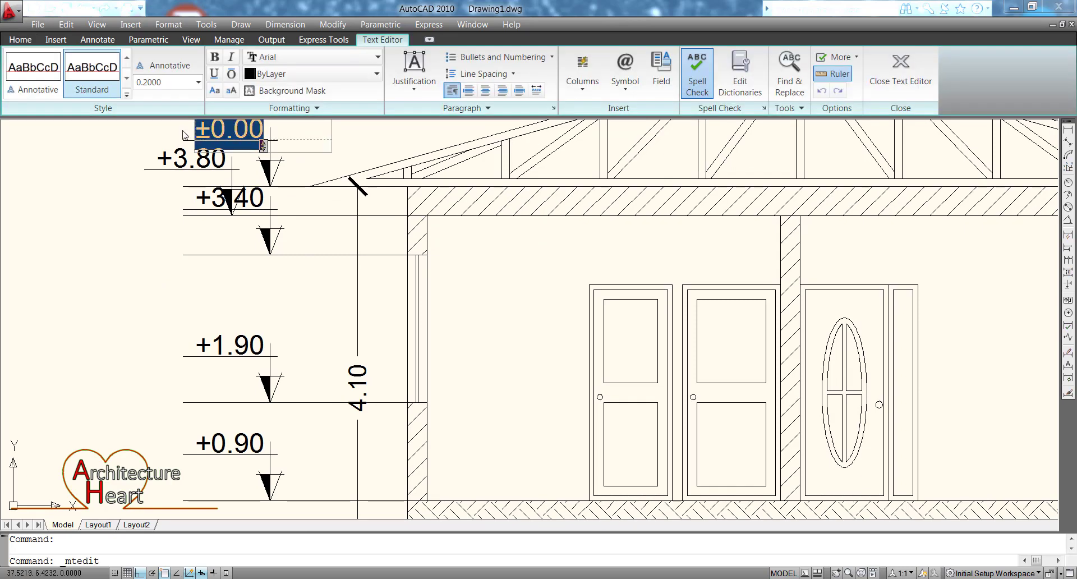
type("+4.10")
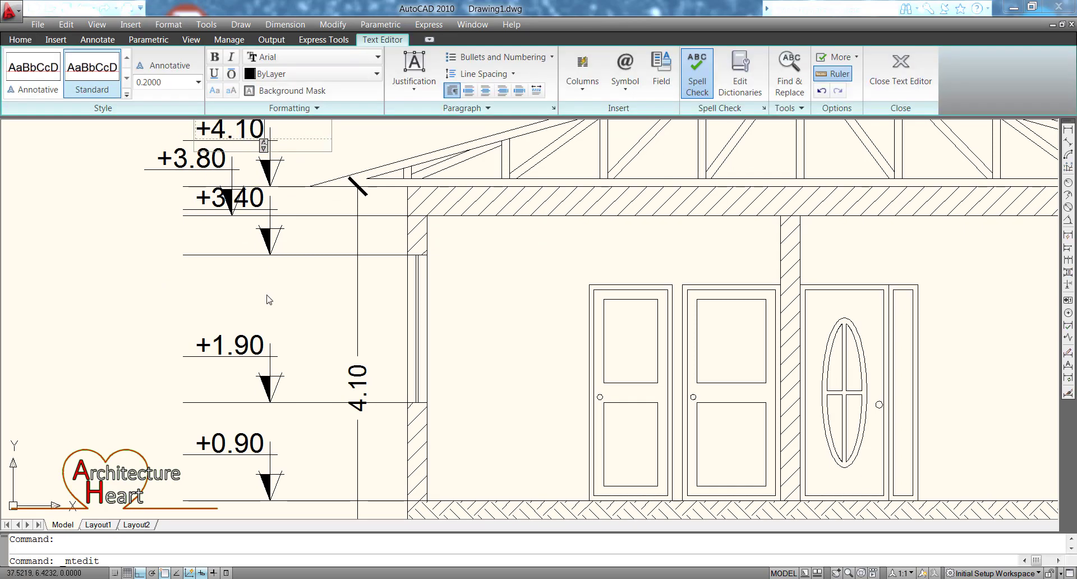
left_click(270, 300)
key("Escape")
Stretch the vertical dimension up to the roof ridge line and change the ridge marker's text to +5.50.
left_click(372, 299)
left_click(313, 303)
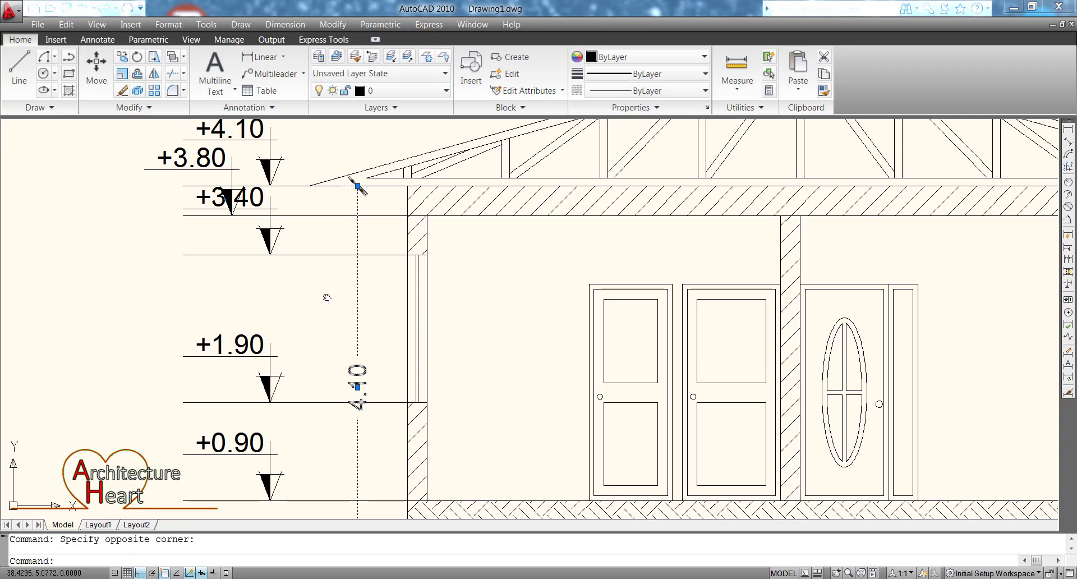
middle_click_drag(325, 298, 327, 459)
left_click(360, 347)
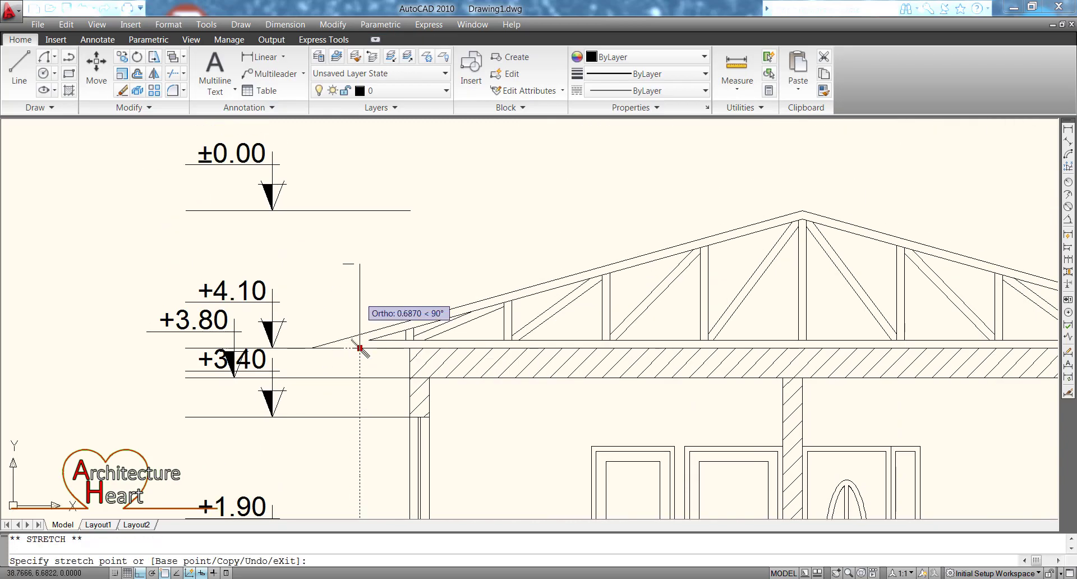
left_click(359, 210)
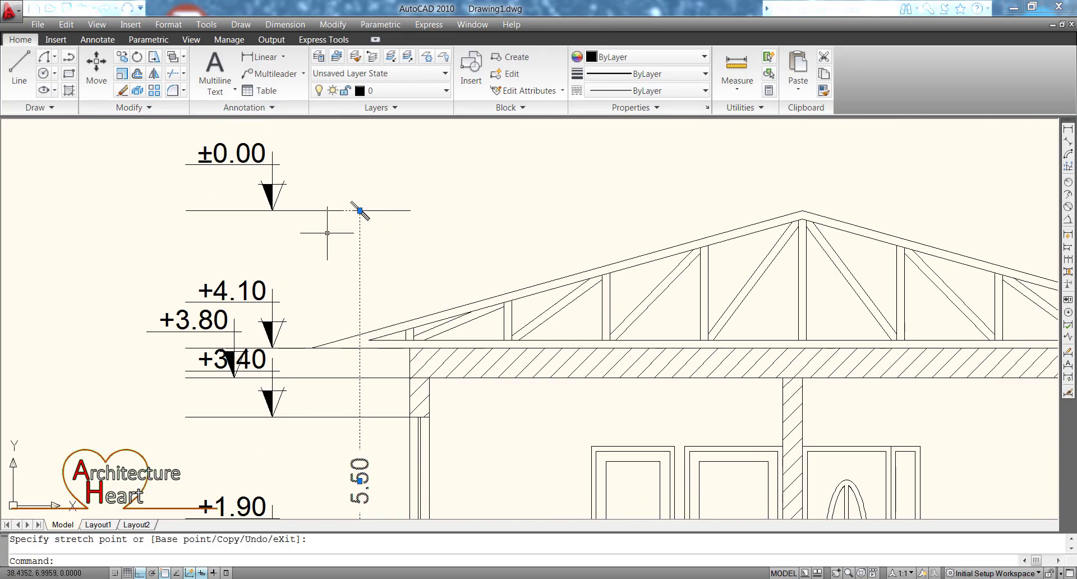
key("Escape")
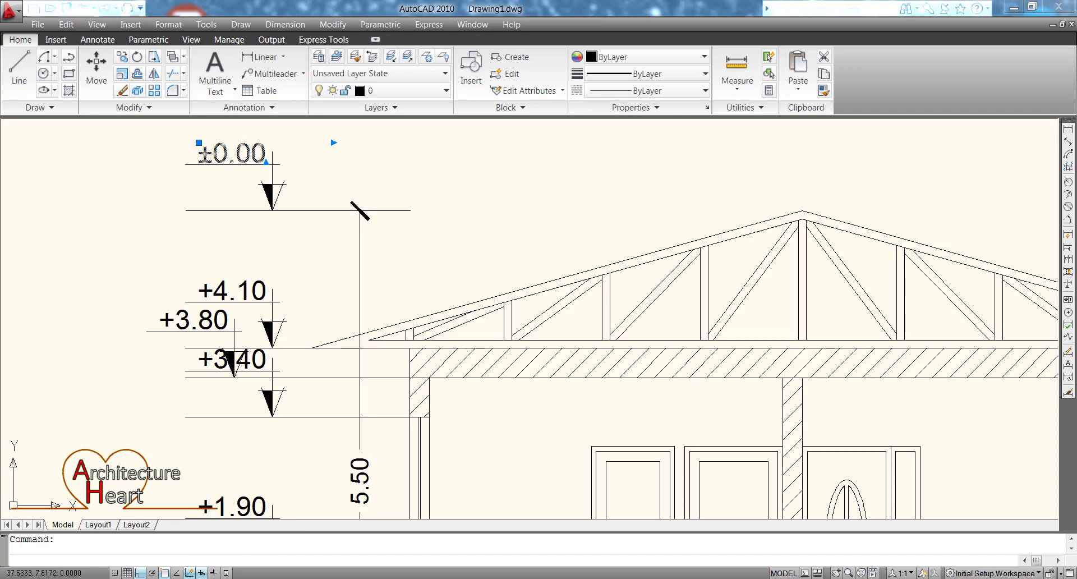
double_click(205, 153)
key("ctrl+a")
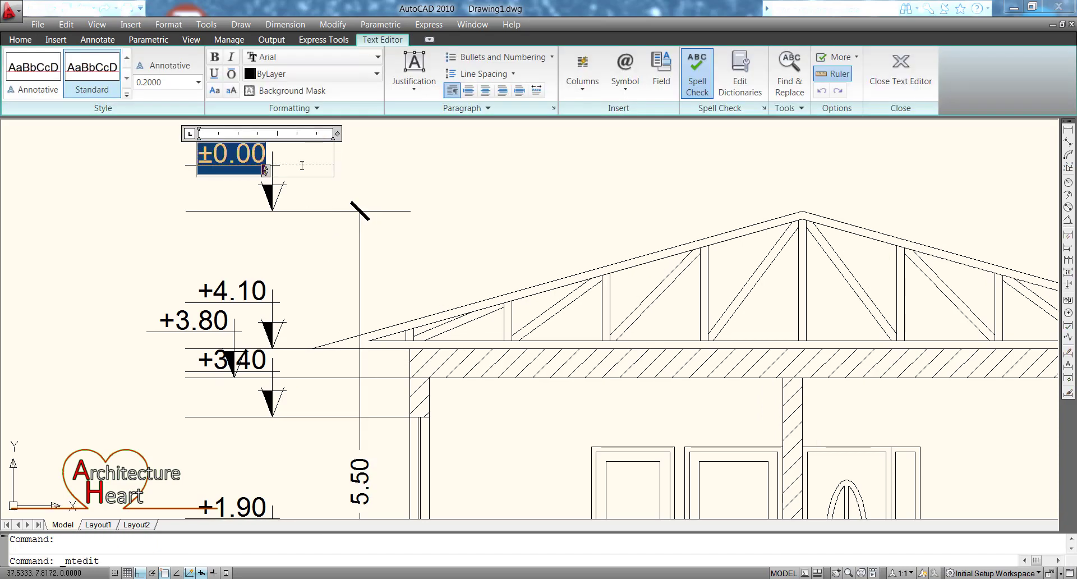
type("+5.50")
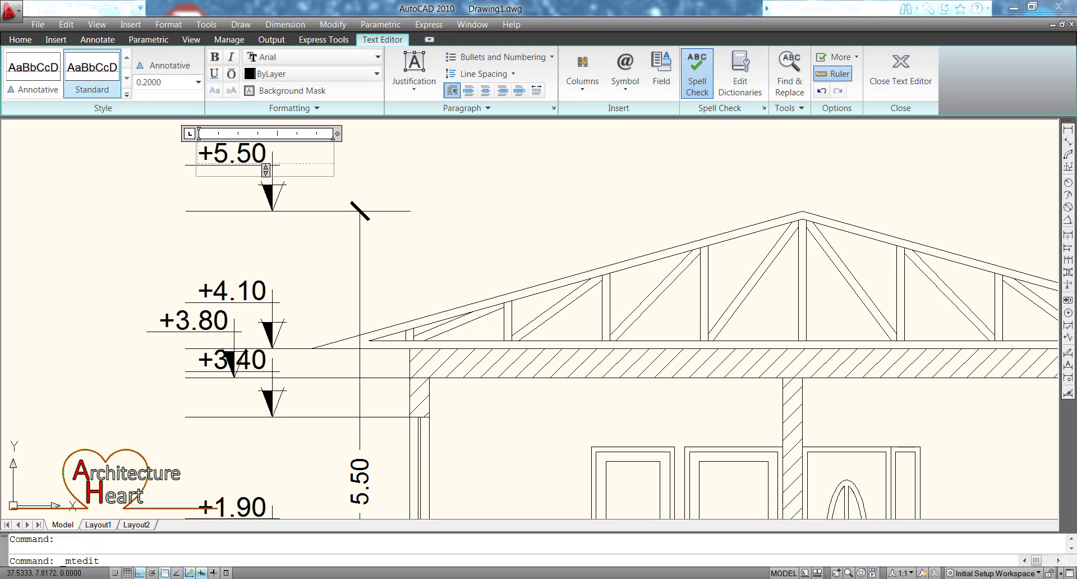
left_click(303, 293)
Delete the vertical dimension that spans from the ground line to the ridge line.
scroll(304, 287, "down", 2)
middle_click_drag(303, 287, 306, 337)
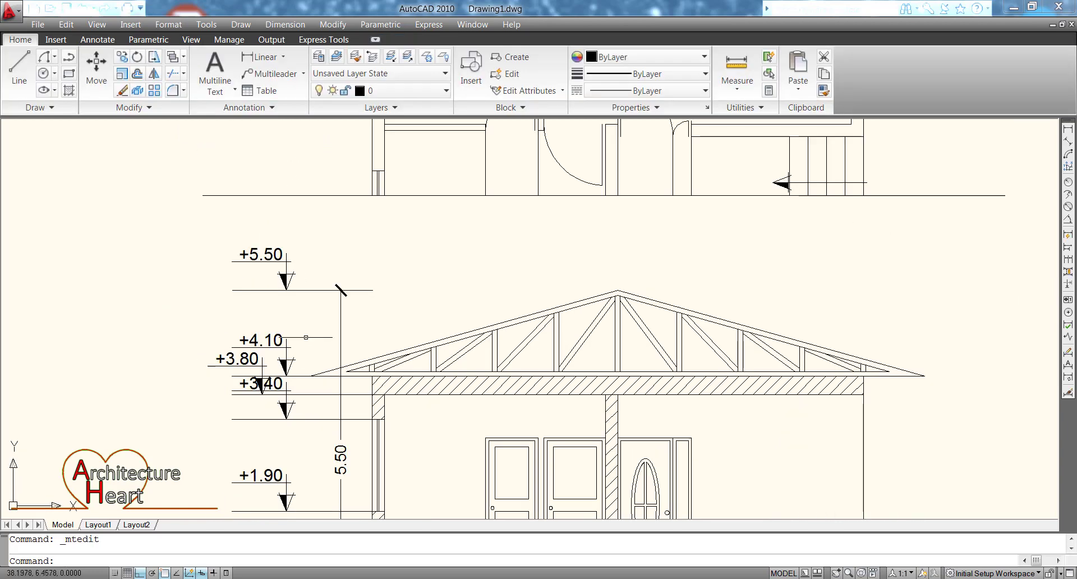
left_click(359, 305)
left_click(321, 324)
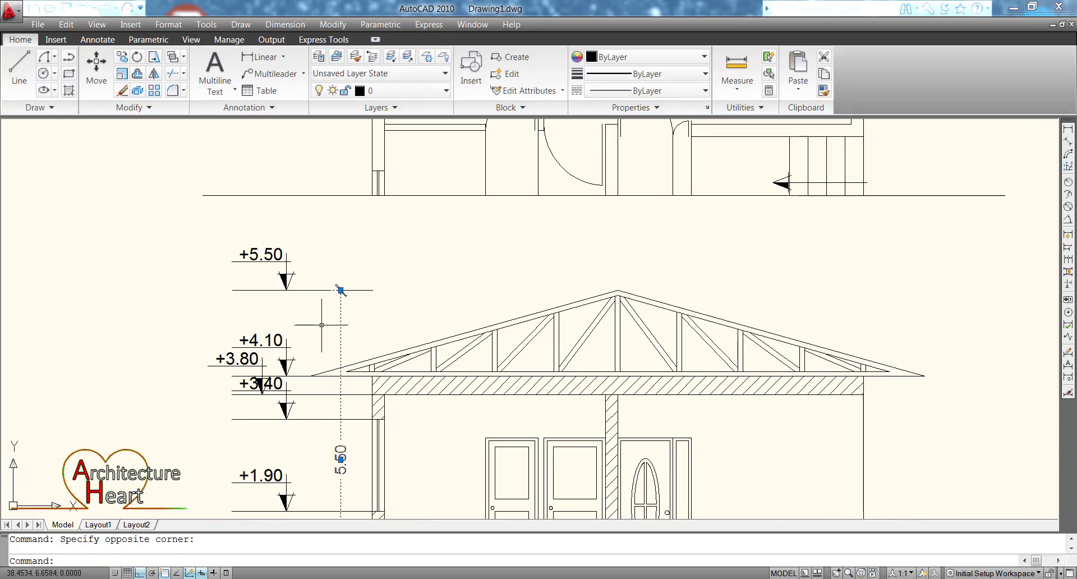
key("Delete")
Move the +3.80 elevation marker about 0.46 units left along the slab's underside line, away from the +3.40 text.
scroll(260, 358, "up", 3)
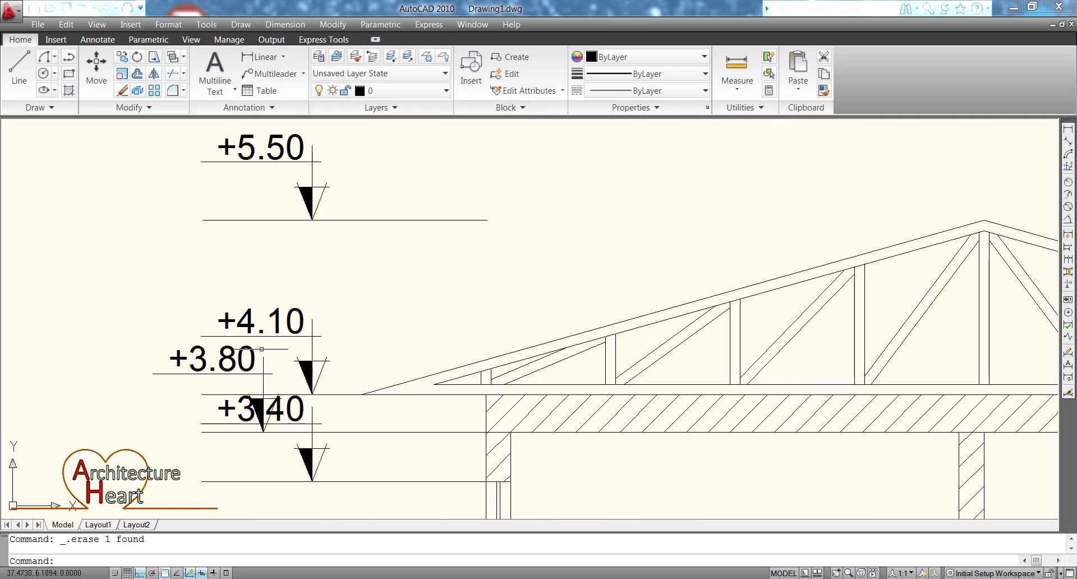
left_click(261, 349)
left_click(259, 387)
scroll(258, 431, "up", 3)
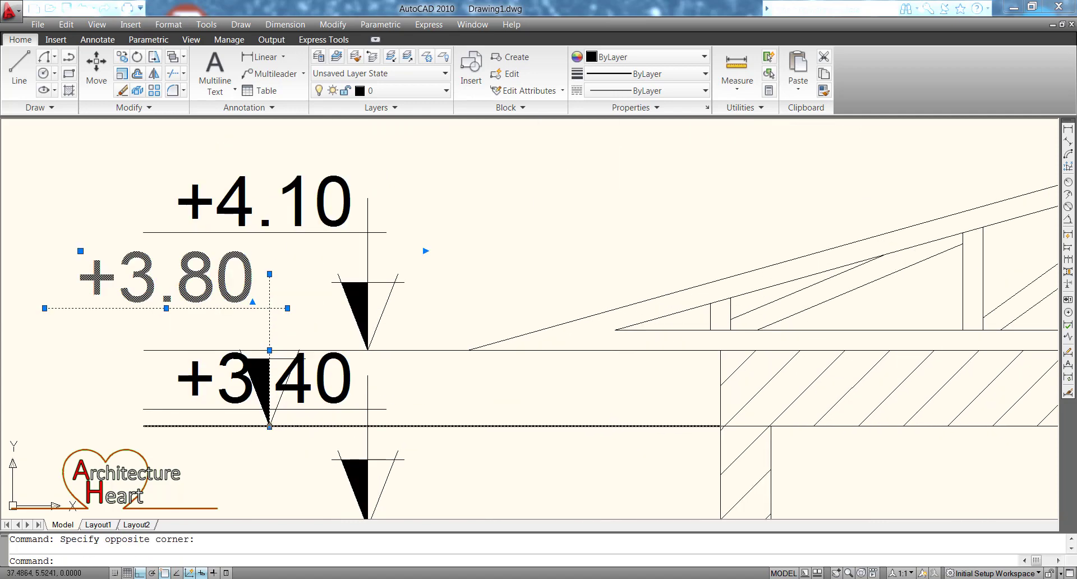
scroll(274, 427, "up", 2)
left_click(280, 415)
left_click(247, 417)
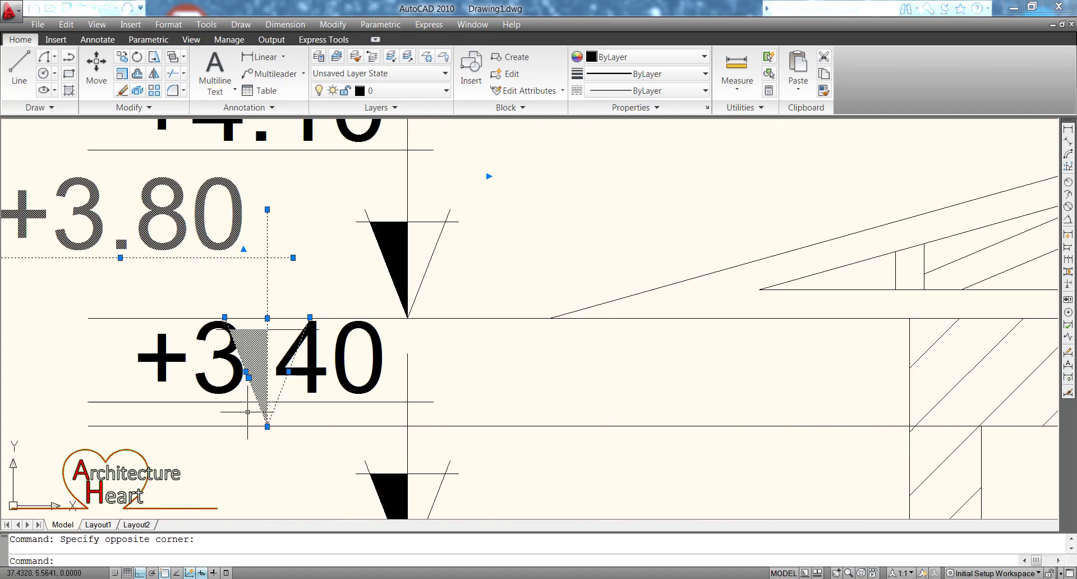
key("Return")
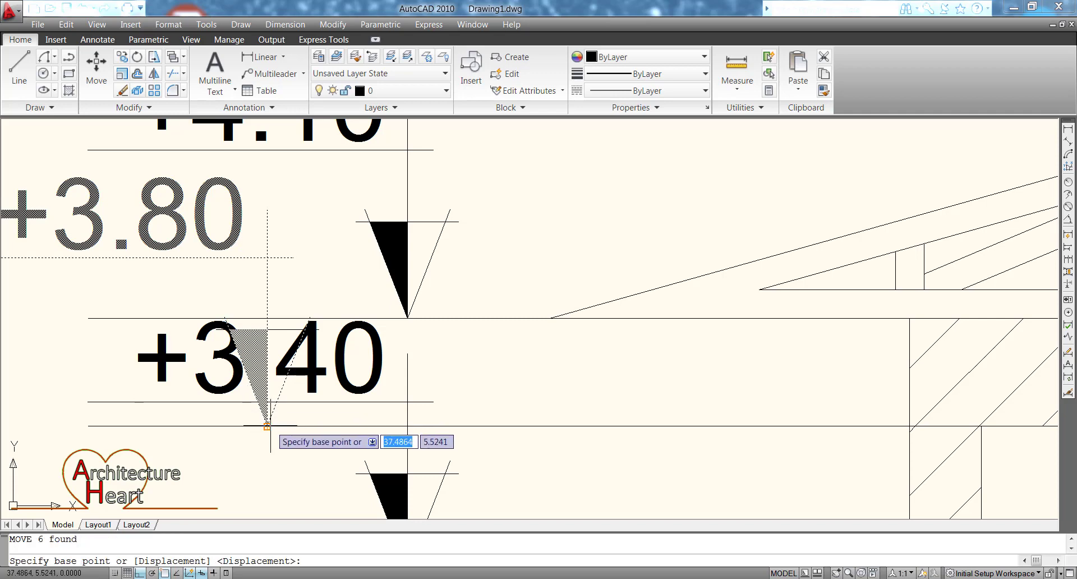
left_click(267, 427)
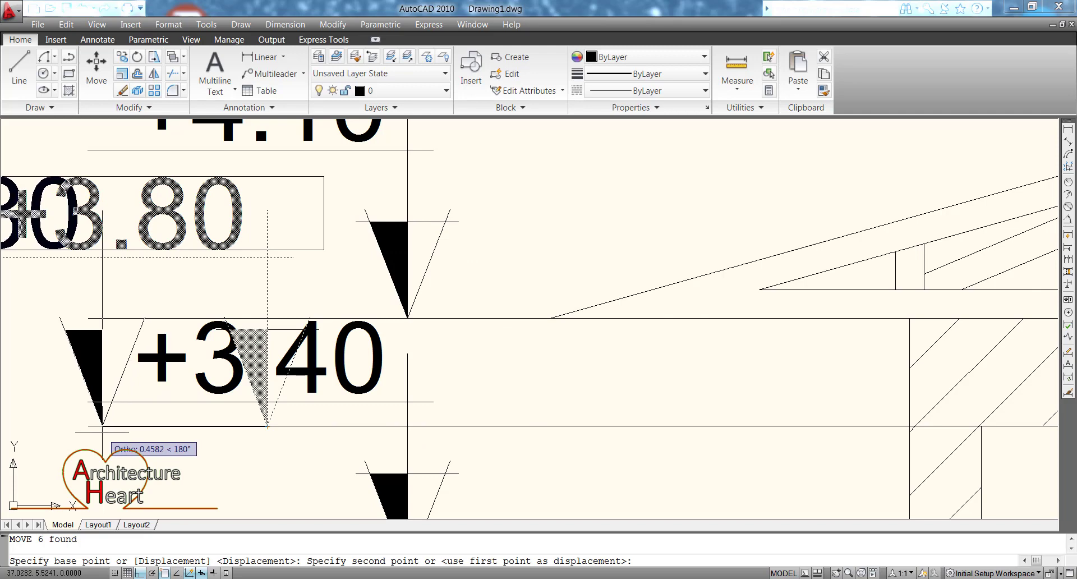
left_click(102, 431)
key("Escape")
scroll(505, 301, "down", 4)
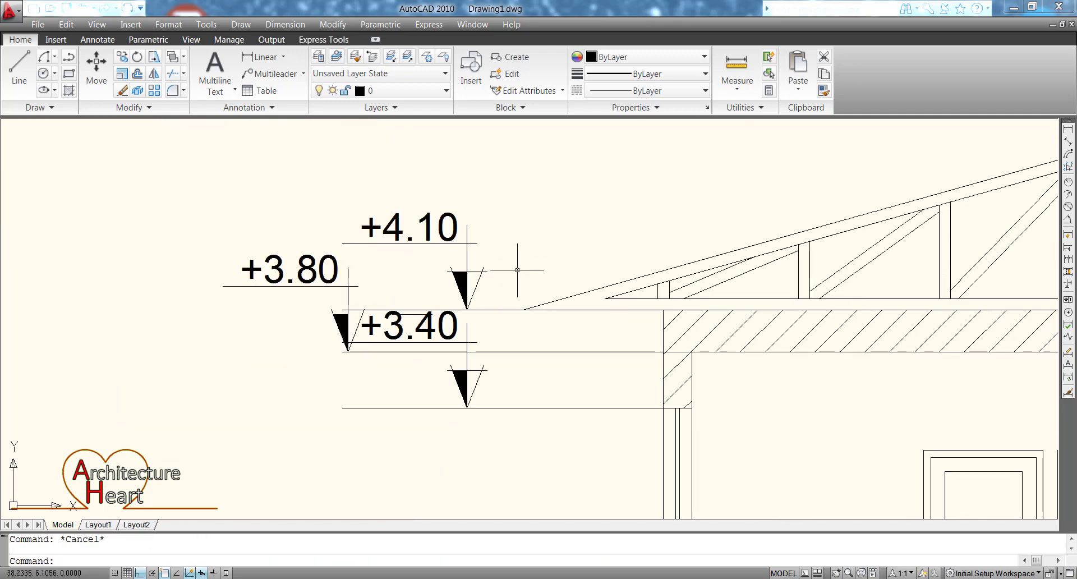
Delete the horizontal level lines linking the section to the markers from ±0.00 up to +4.10.
left_click(513, 282)
left_click(496, 364)
key("Delete")
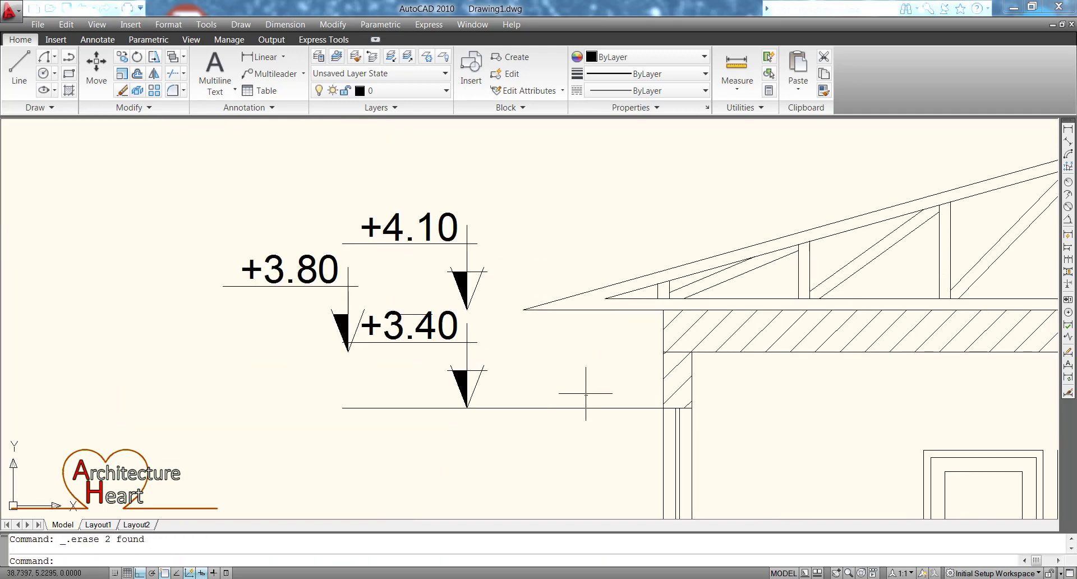
left_click(586, 393)
left_click(548, 452)
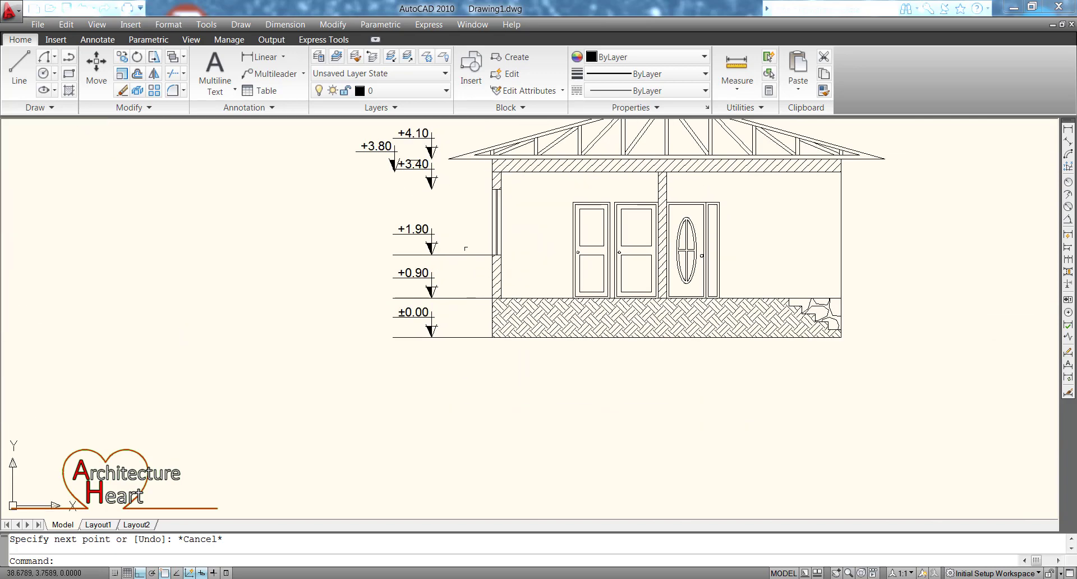
left_click(495, 241)
left_click(468, 353)
key("Delete")
Delete the whole floor plan above the section, including its stairs, doors and the long horizontal line beneath it.
middle_click_drag(488, 276, 351, 371)
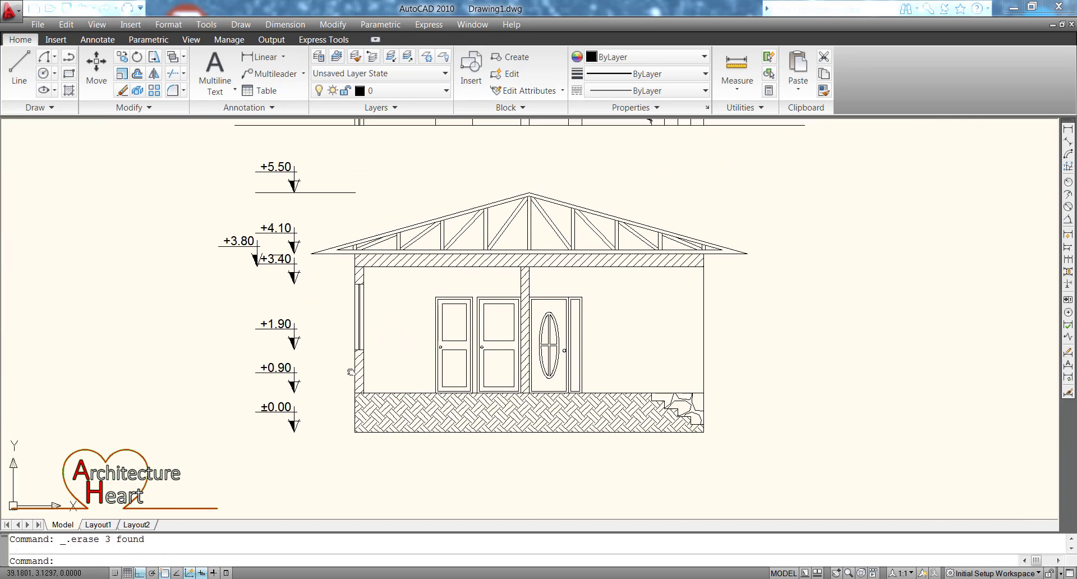
type("z")
key("Return")
scroll(485, 350, "down", 2)
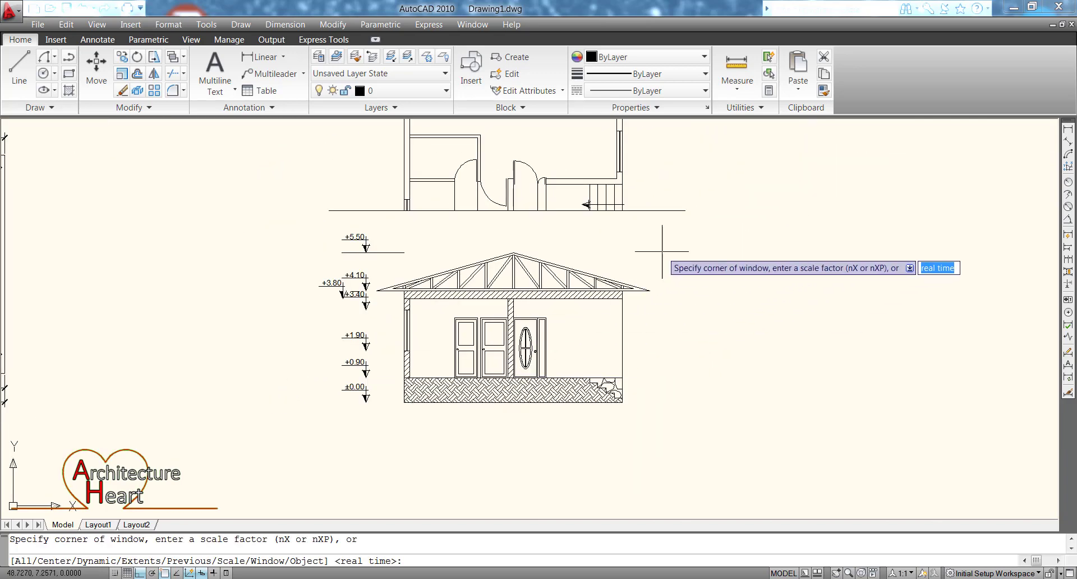
middle_click_drag(656, 239, 594, 340)
key("Escape")
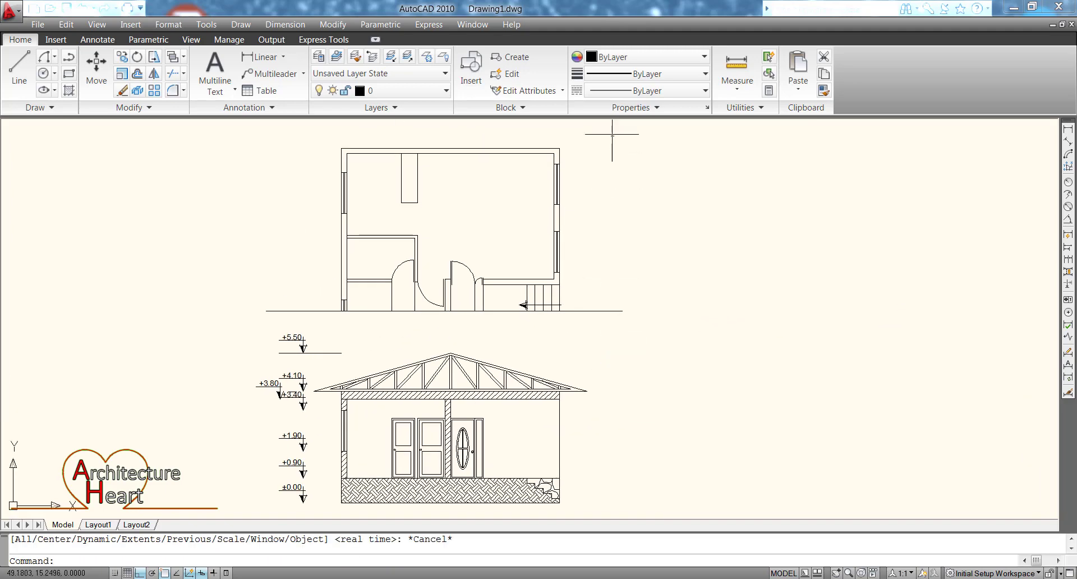
left_click(612, 134)
left_click(307, 331)
key("Delete")
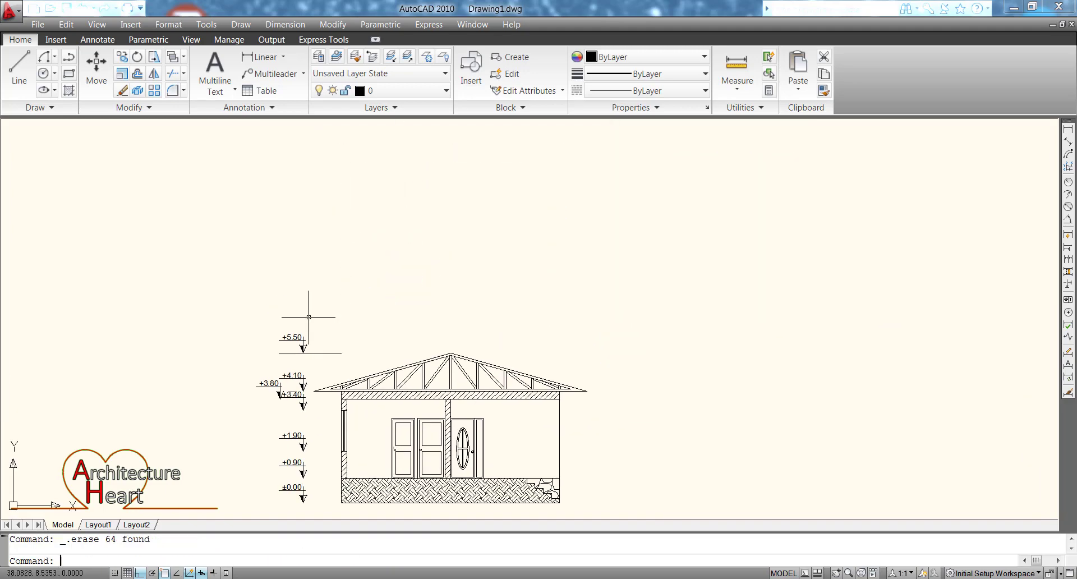
Select the remaining horizontal level line at ridge height beneath the +5.50 marker.
type("z")
key("Return")
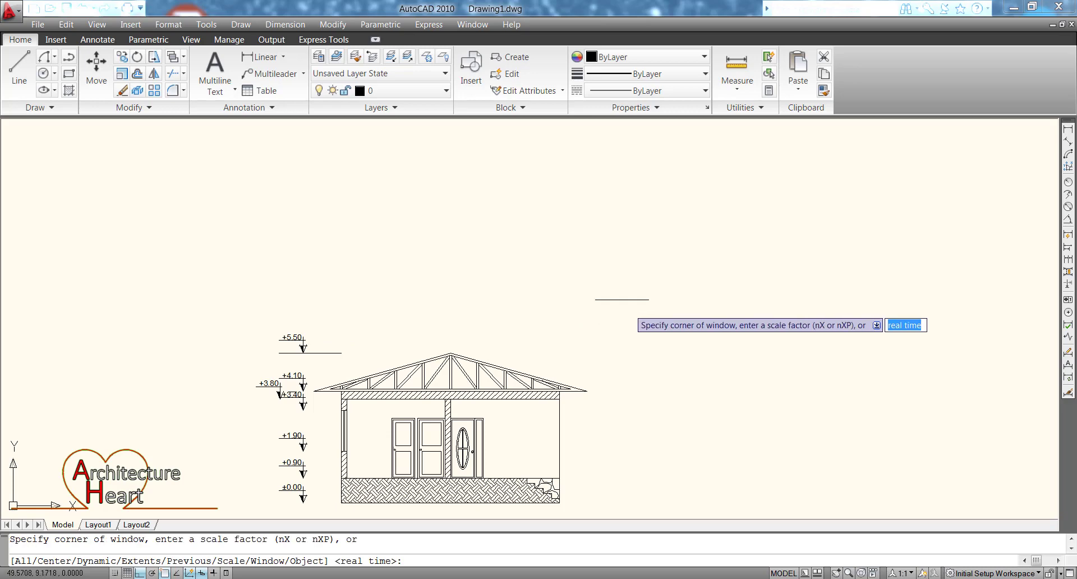
left_click(620, 294)
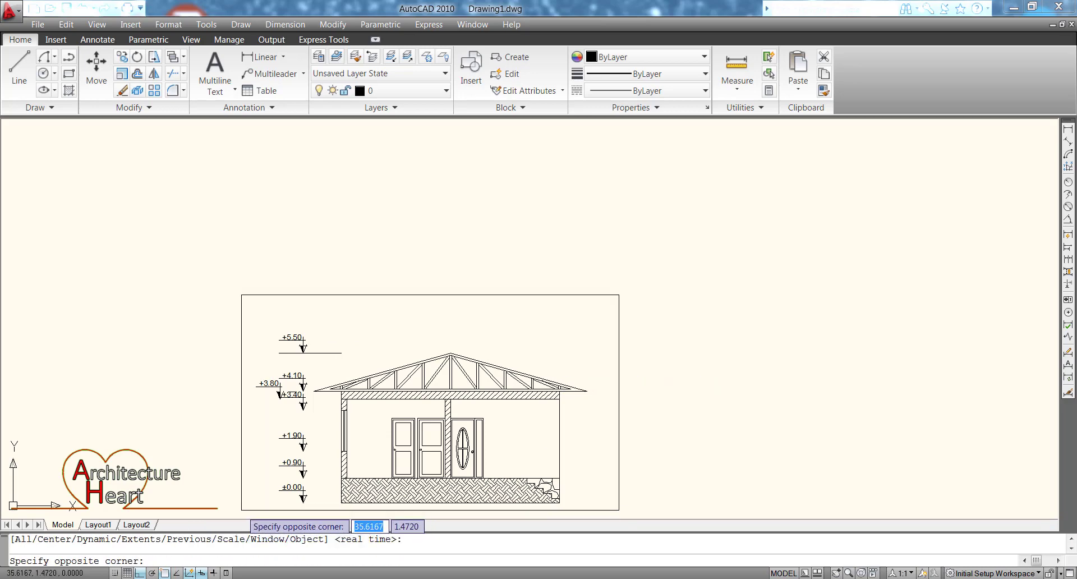
left_click(238, 511)
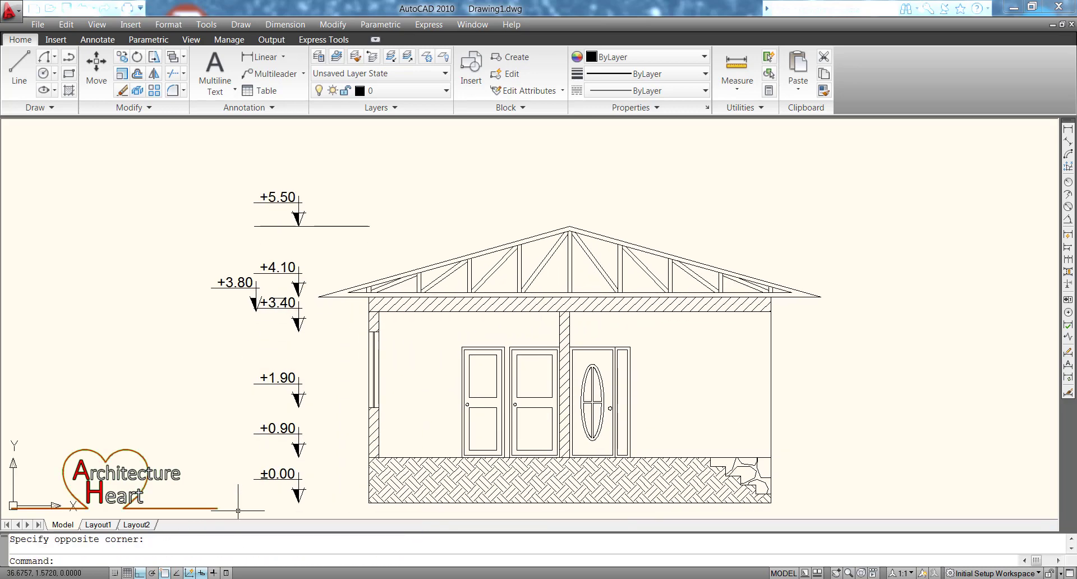
left_click(337, 225)
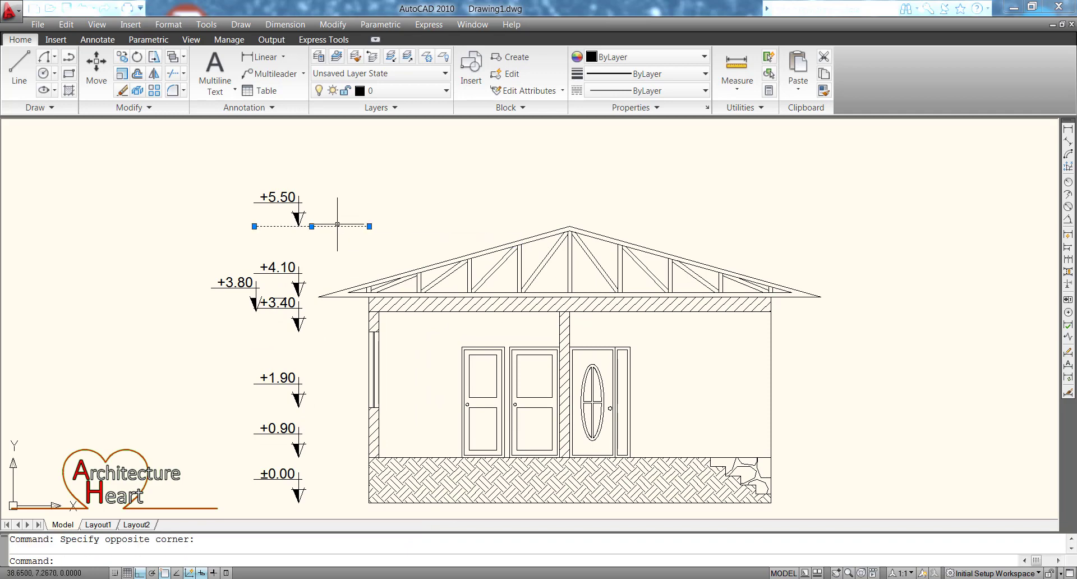